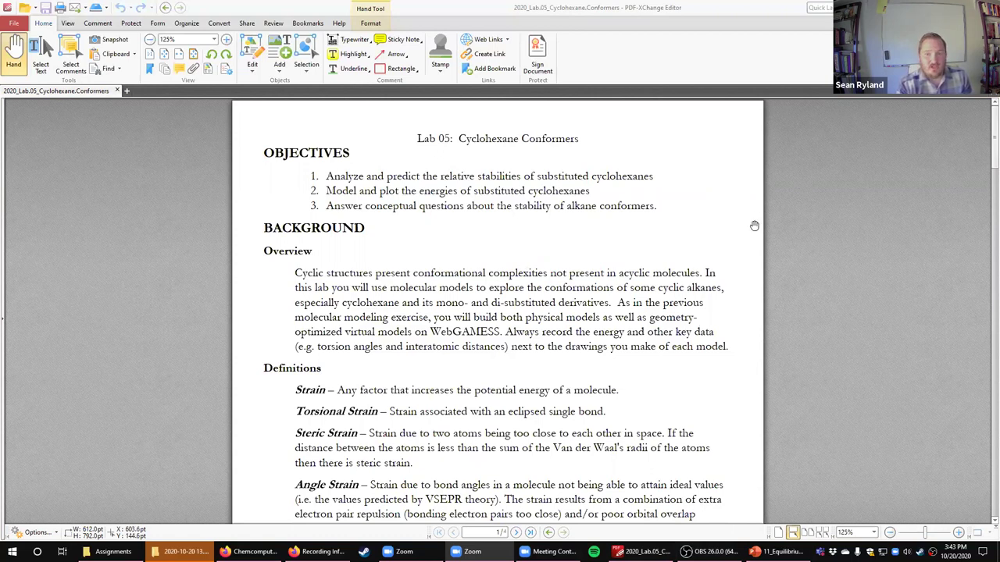
{"action": "scroll", "coordinate": [455, 269], "scroll_direction": "down", "scroll_amount": 3}
{"action": "scroll", "coordinate": [456, 270], "scroll_direction": "down", "scroll_amount": 15}
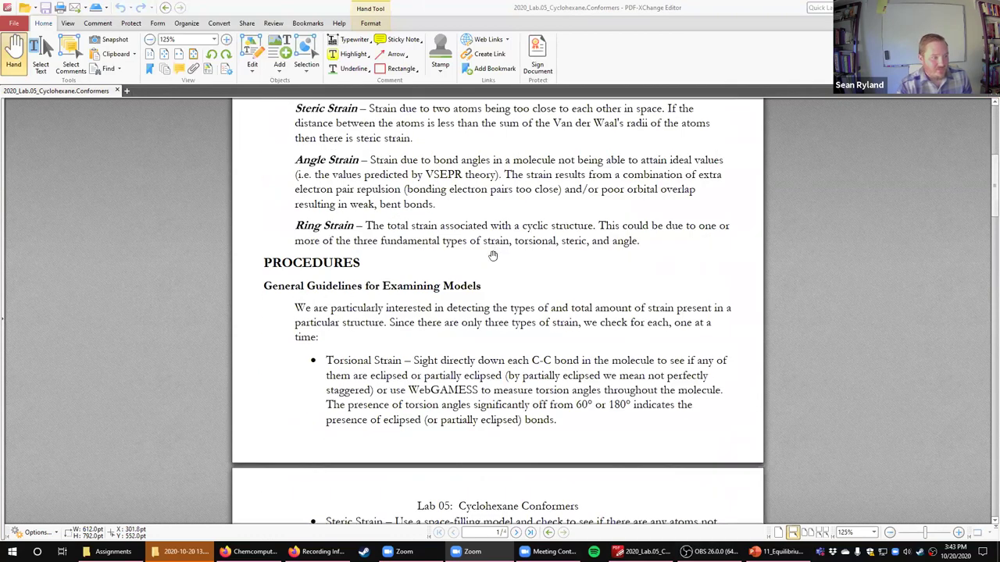
{"action": "scroll", "coordinate": [486, 287], "scroll_direction": "down", "scroll_amount": 16}
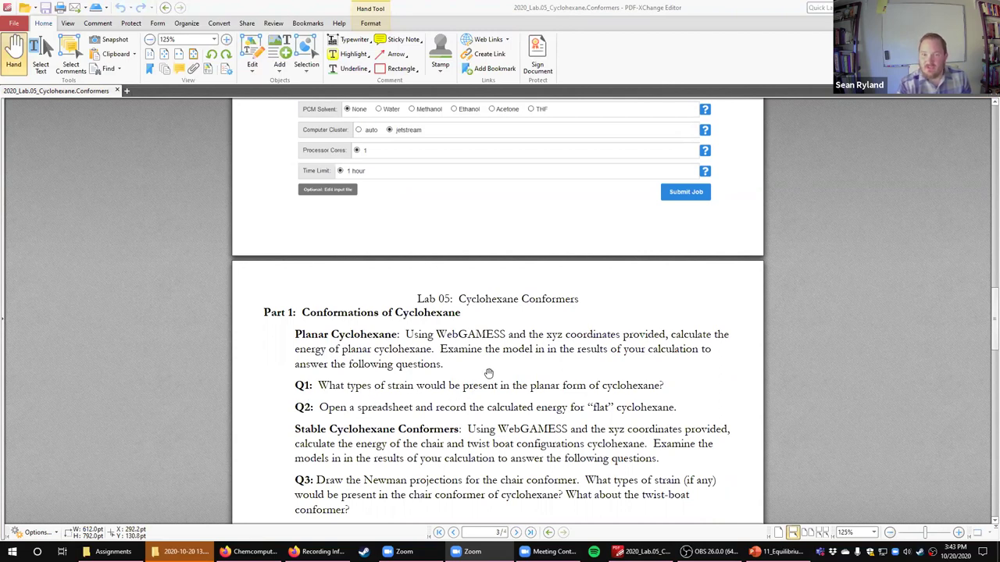
{"action": "scroll", "coordinate": [494, 378], "scroll_direction": "up", "scroll_amount": 8}
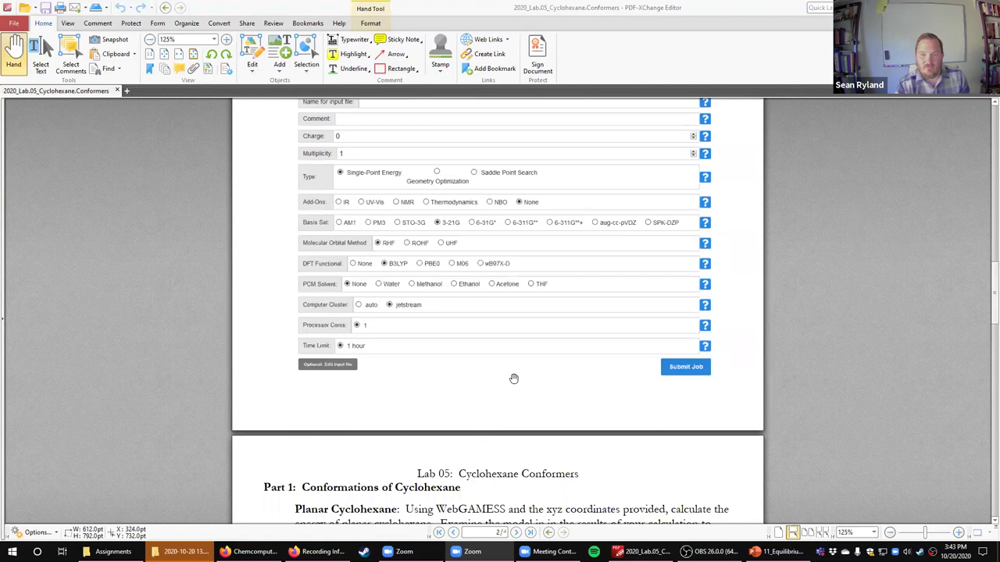
{"action": "scroll", "coordinate": [515, 376], "scroll_direction": "up", "scroll_amount": 12}
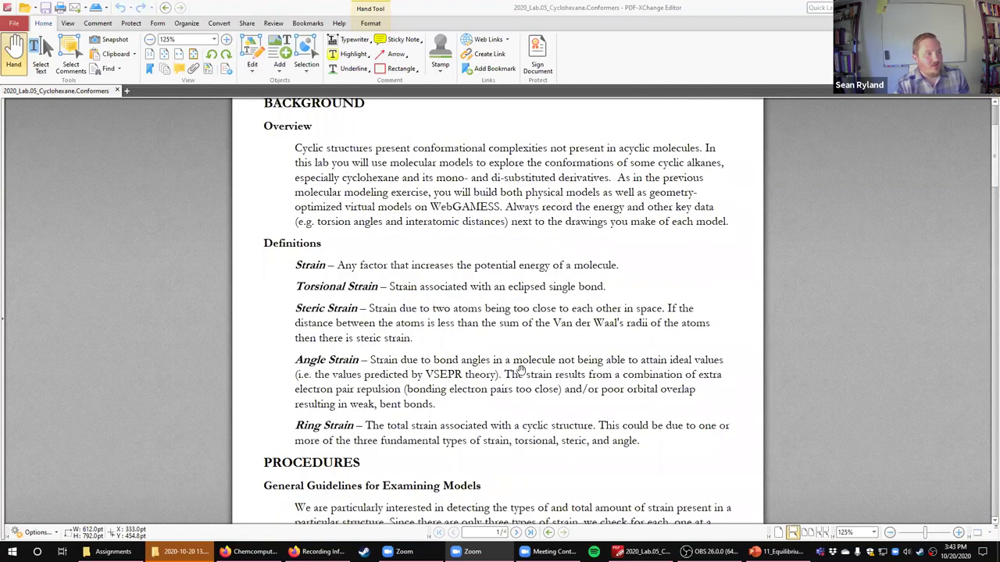
{"action": "scroll", "coordinate": [528, 357], "scroll_direction": "up", "scroll_amount": 3}
{"action": "scroll", "coordinate": [528, 357], "scroll_direction": "down", "scroll_amount": 4}
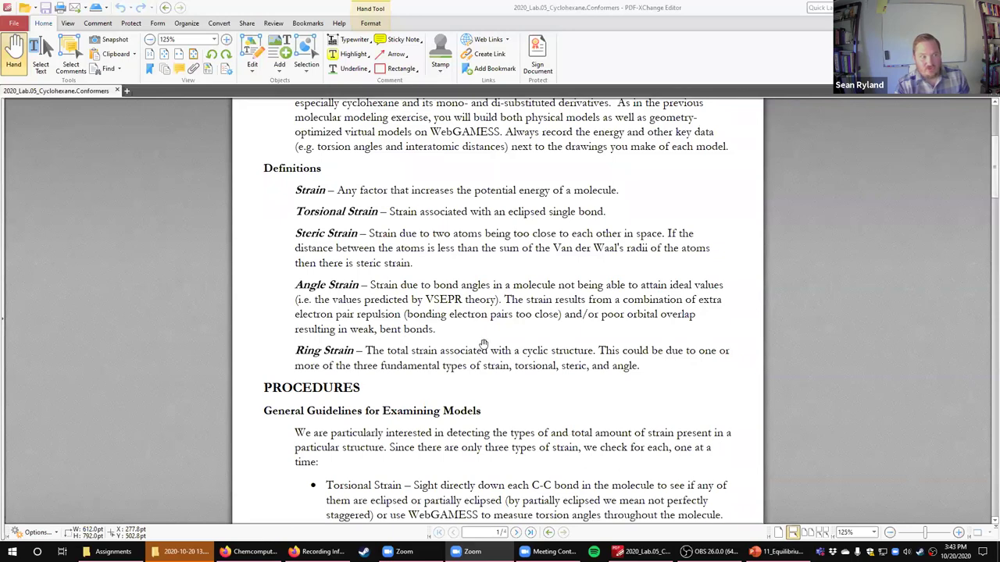
{"action": "scroll", "coordinate": [494, 353], "scroll_direction": "down", "scroll_amount": 5}
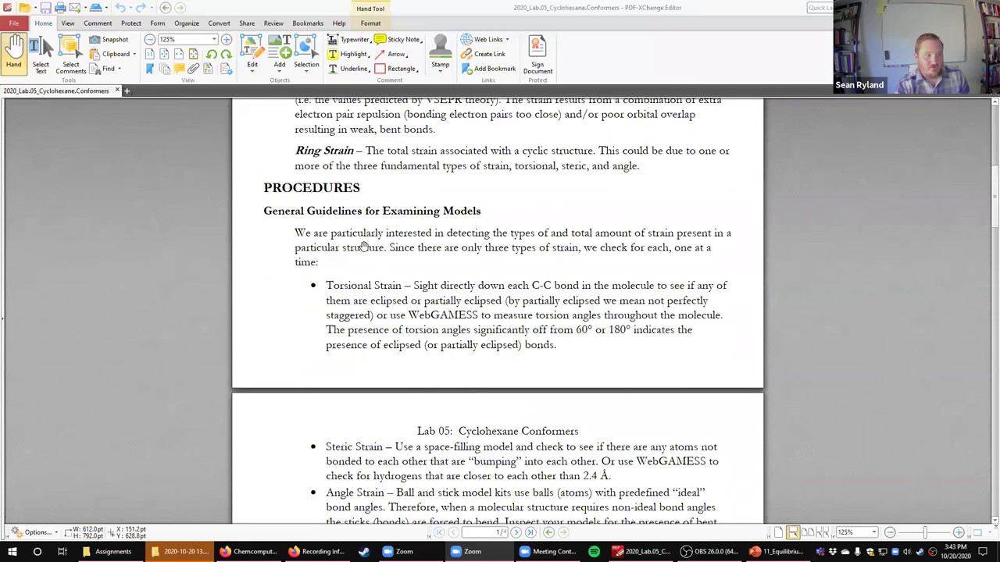
{"action": "scroll", "coordinate": [502, 314], "scroll_direction": "down", "scroll_amount": 2}
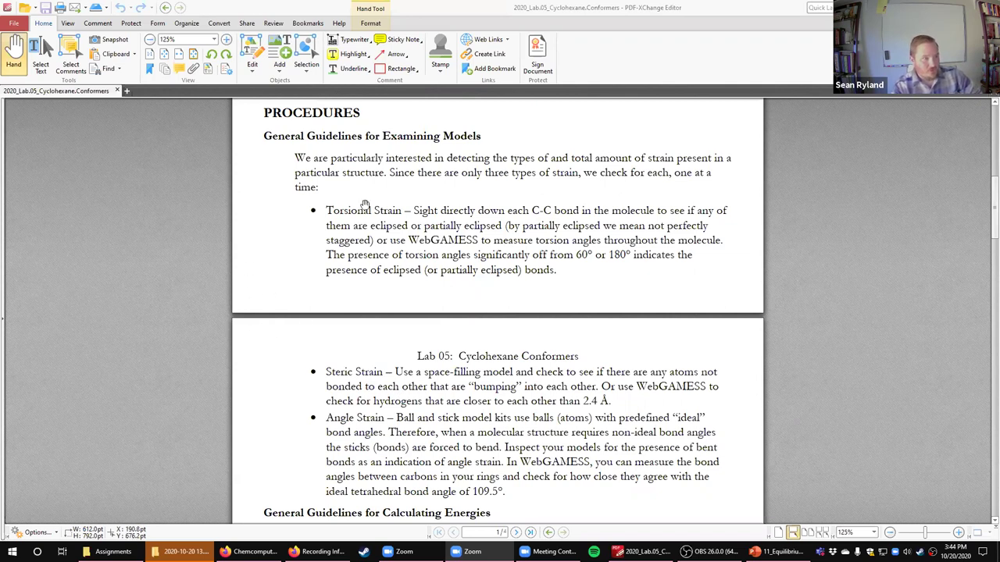
Read the 'General Guidelines for Calculating Energies' in the handout, then bring up the Chem Compute GAMESS page.
{"action": "scroll", "coordinate": [413, 265], "scroll_direction": "down", "scroll_amount": 1}
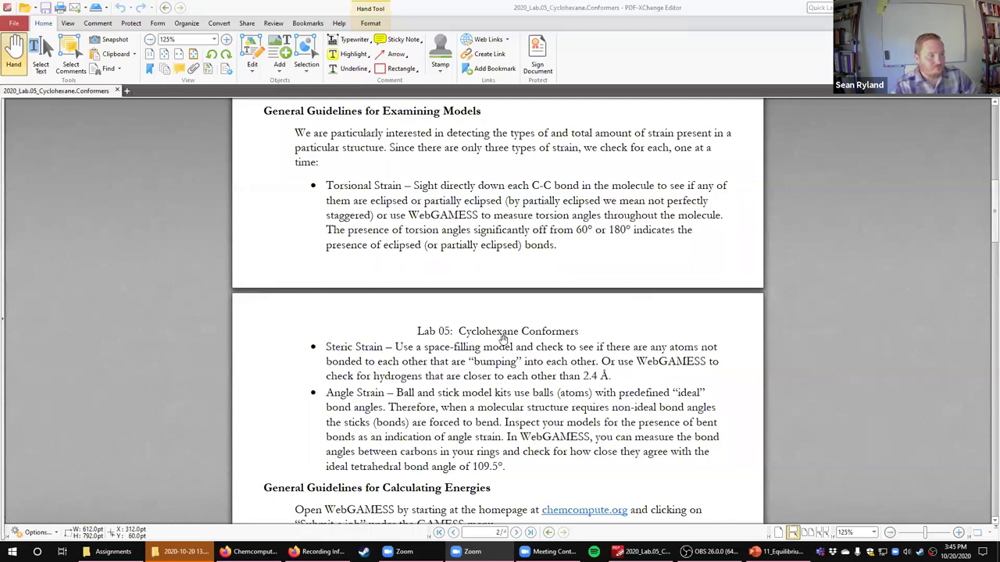
{"action": "scroll", "coordinate": [503, 340], "scroll_direction": "down", "scroll_amount": 4}
{"action": "scroll", "coordinate": [488, 313], "scroll_direction": "down", "scroll_amount": 1}
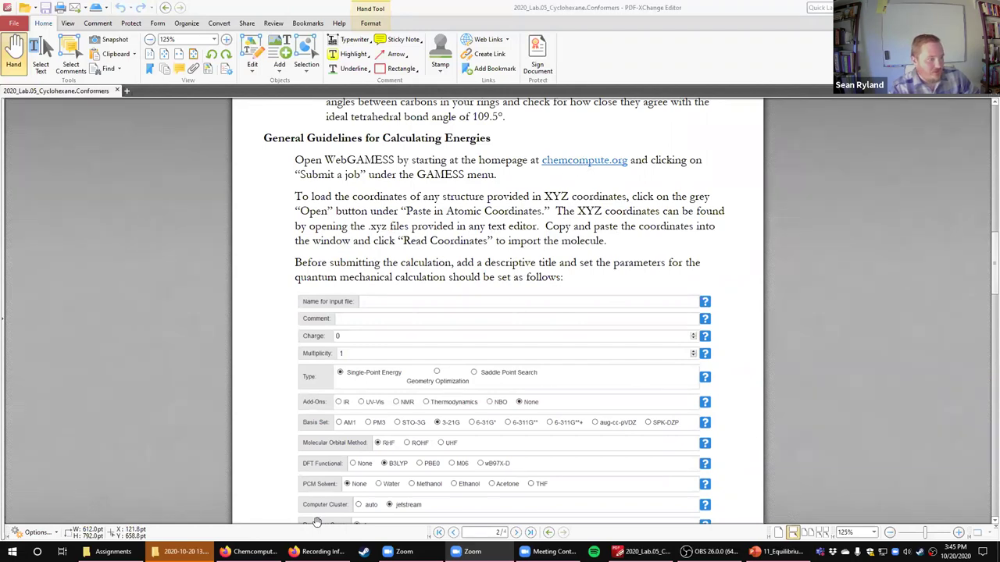
{"action": "left_click", "coordinate": [265, 550]}
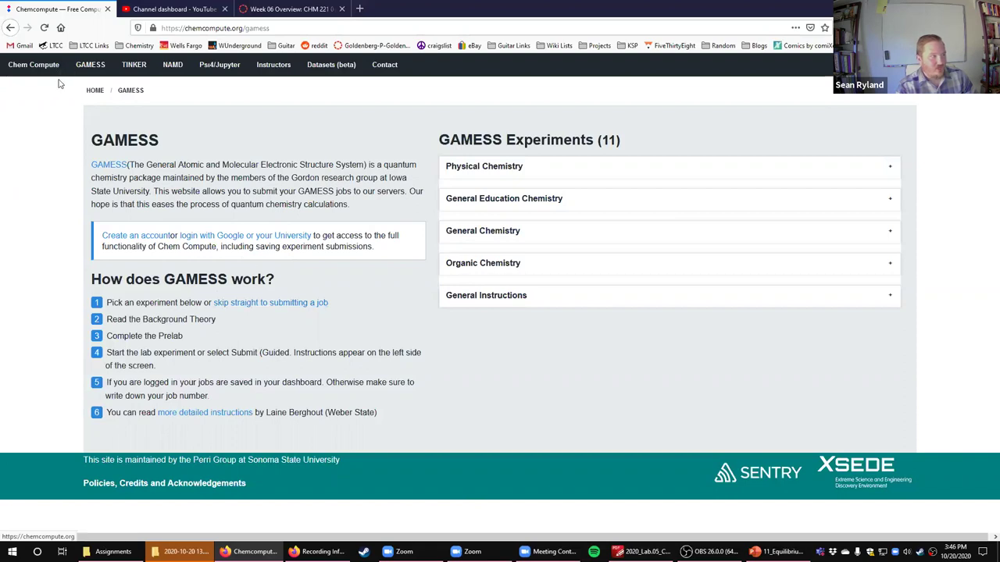
Open the GAMESS 'Submit a job' page, then switch to the Week 06 Overview course page.
{"action": "mouse_move", "coordinate": [90, 69]}
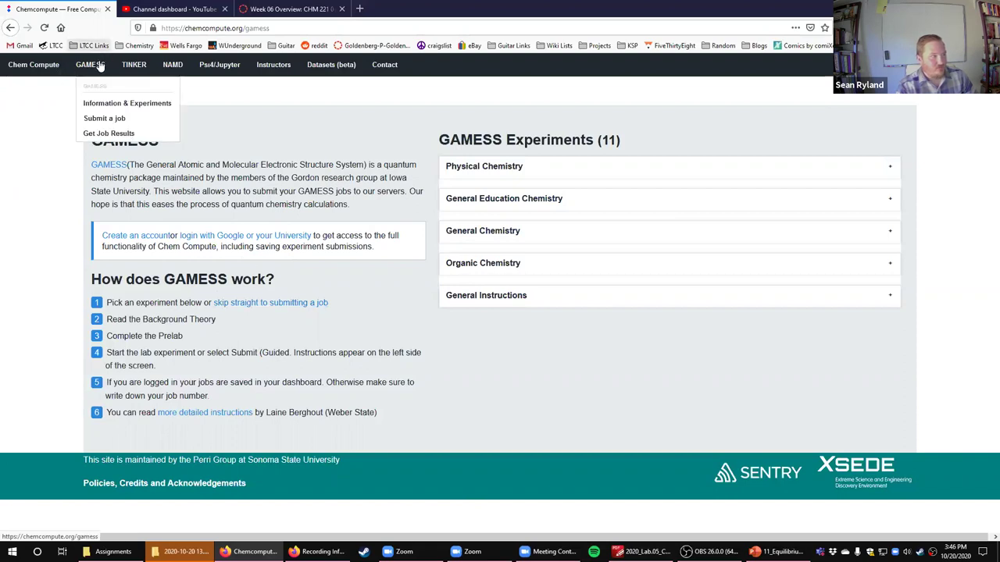
{"action": "left_click", "coordinate": [104, 120]}
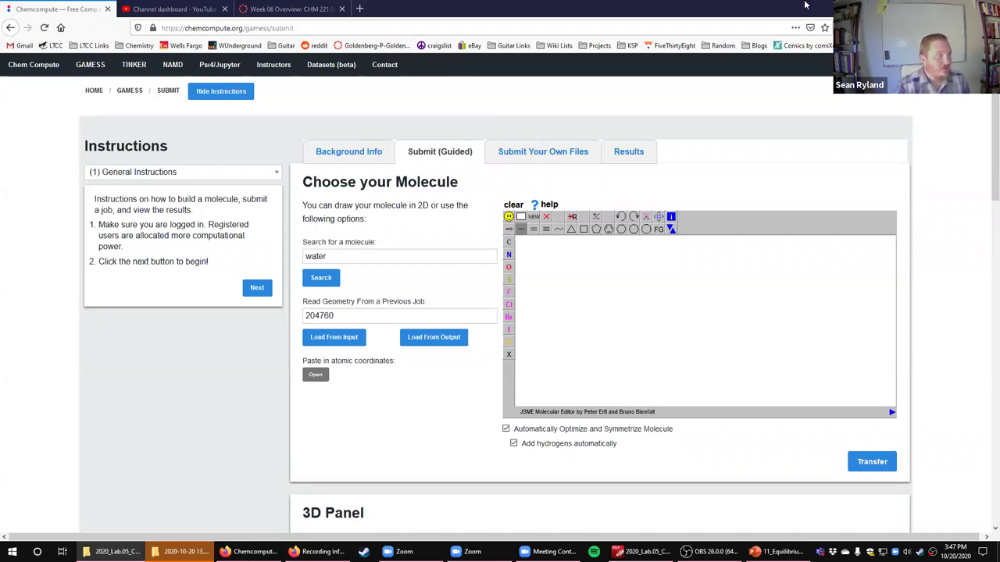
{"action": "left_click", "coordinate": [253, 7]}
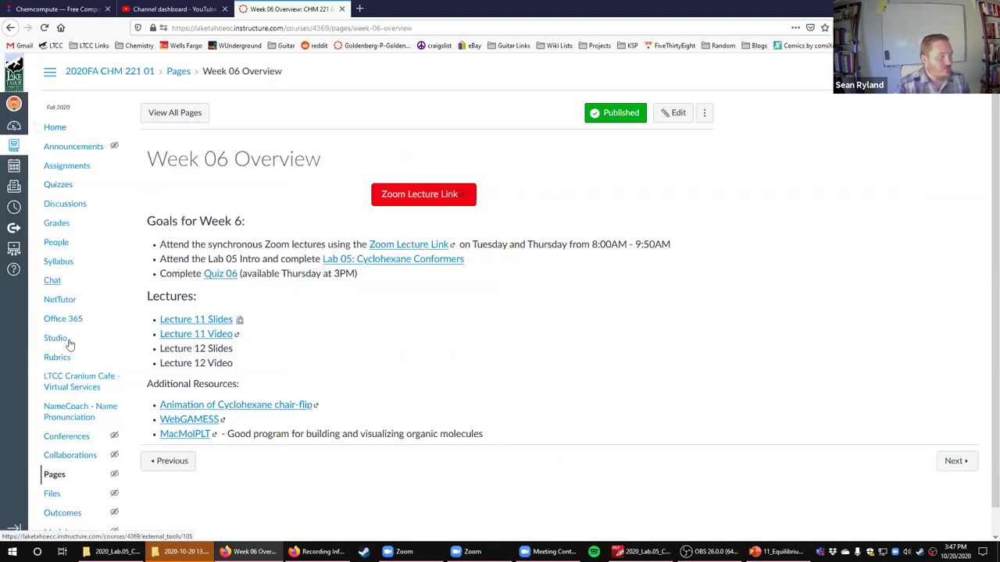
Create and open a 'Lab 05 GAMESS Coords' folder inside the course's Assignments files.
{"action": "left_click", "coordinate": [56, 494]}
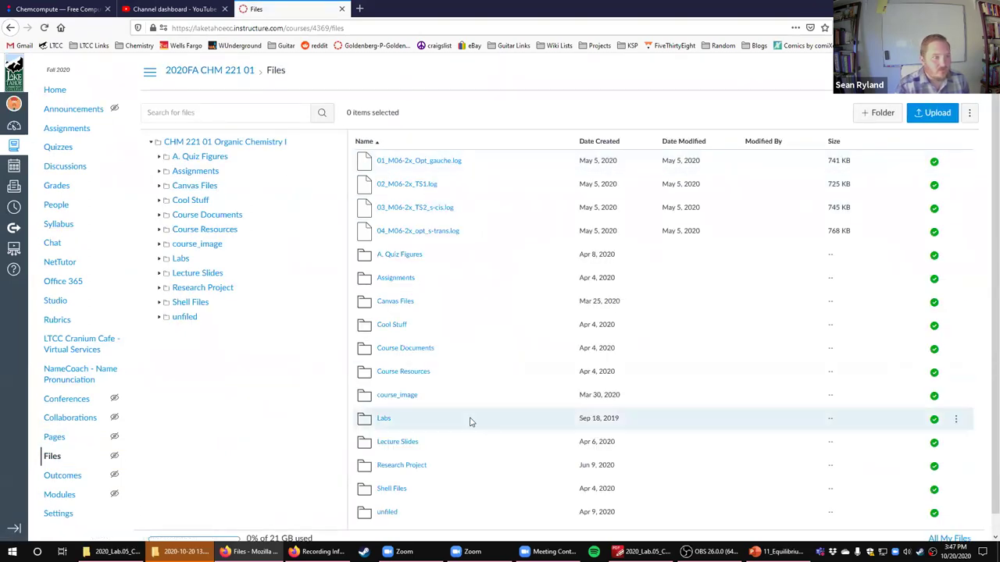
{"action": "left_click", "coordinate": [405, 280]}
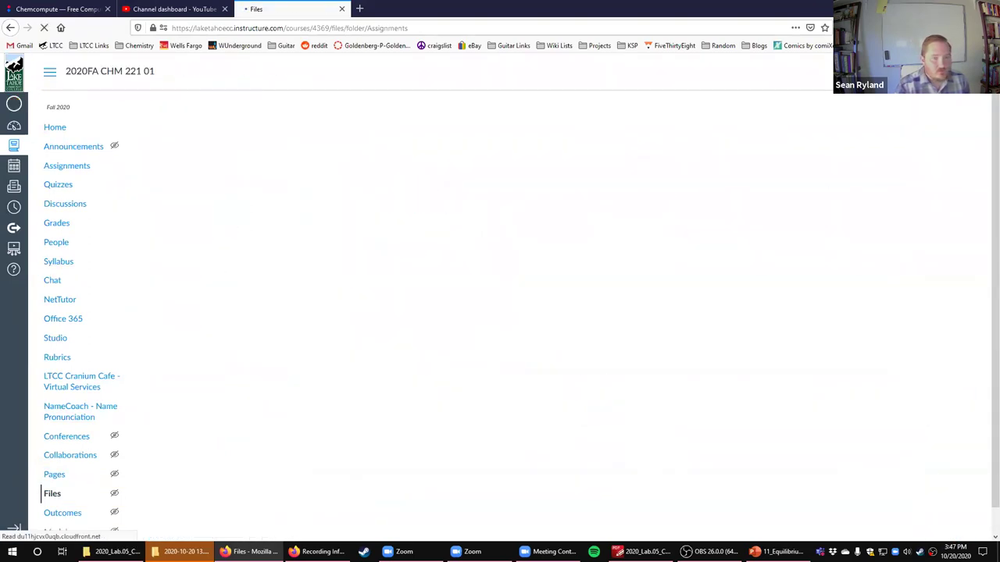
{"action": "left_click", "coordinate": [881, 112]}
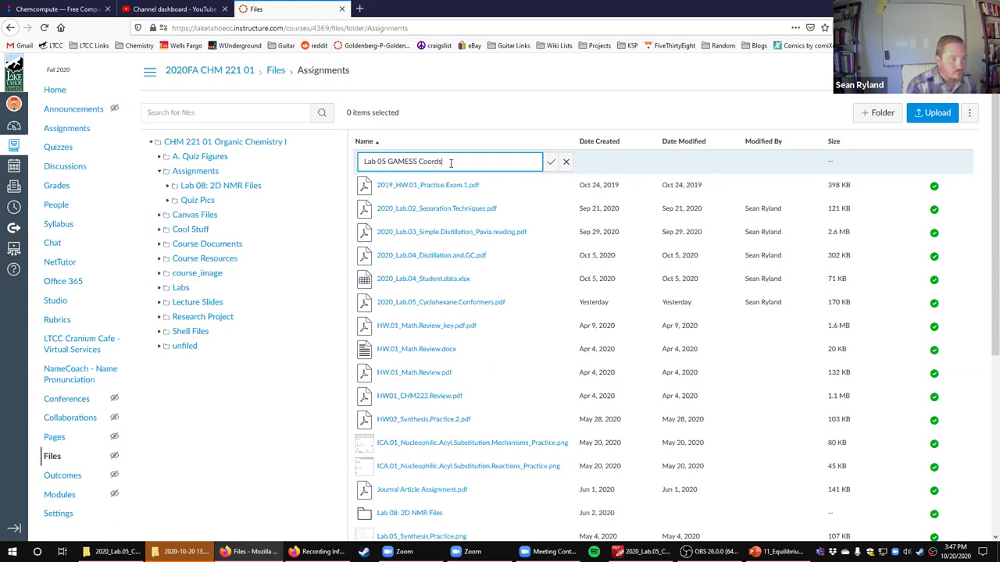
{"action": "left_click", "coordinate": [552, 161]}
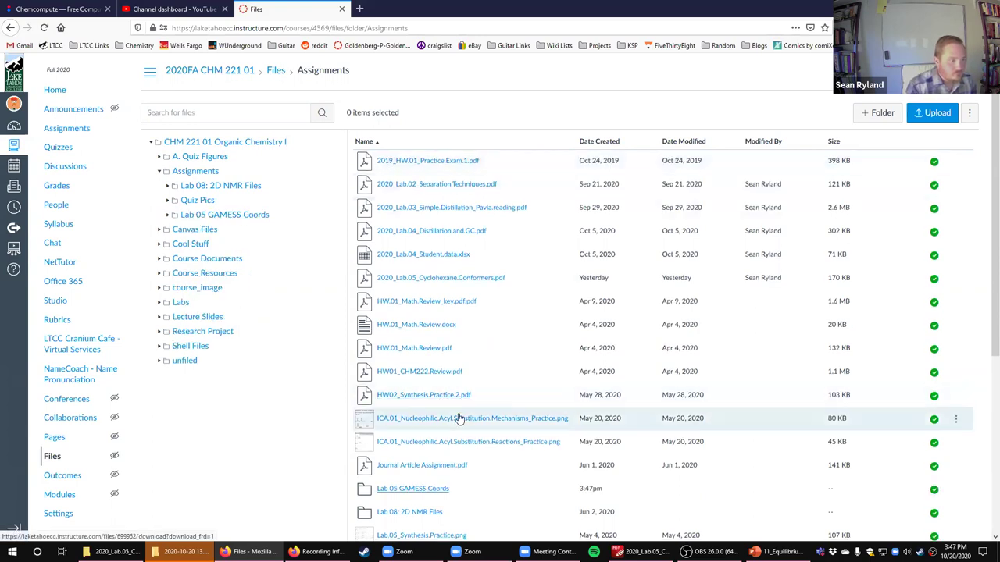
{"action": "scroll", "coordinate": [455, 445], "scroll_direction": "down", "scroll_amount": 5}
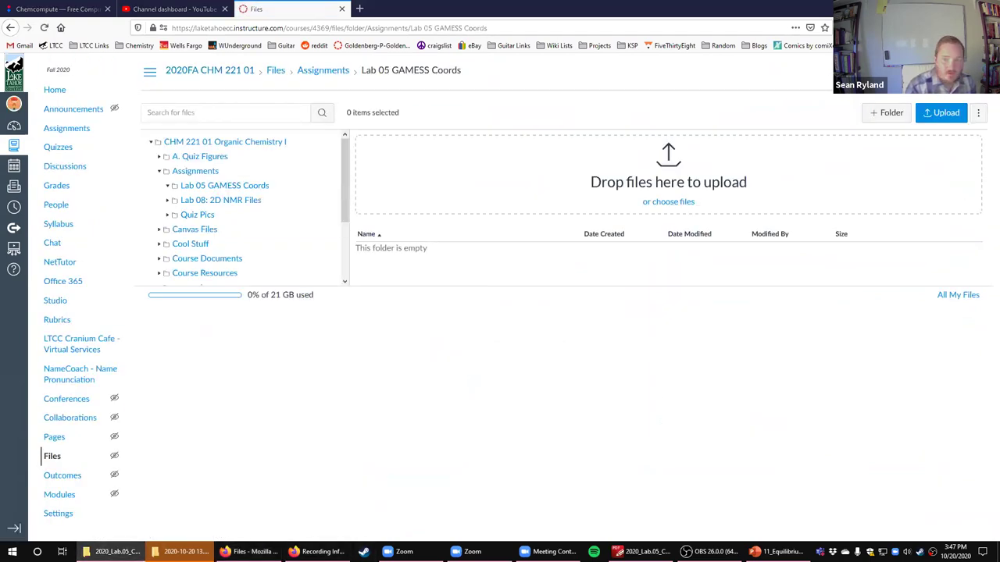
Drop the ten cyclohexane .xyz files into the new folder and go to the Assignments list.
{"action": "left_click_drag", "start_coordinate": [113, 552], "coordinate": [644, 197]}
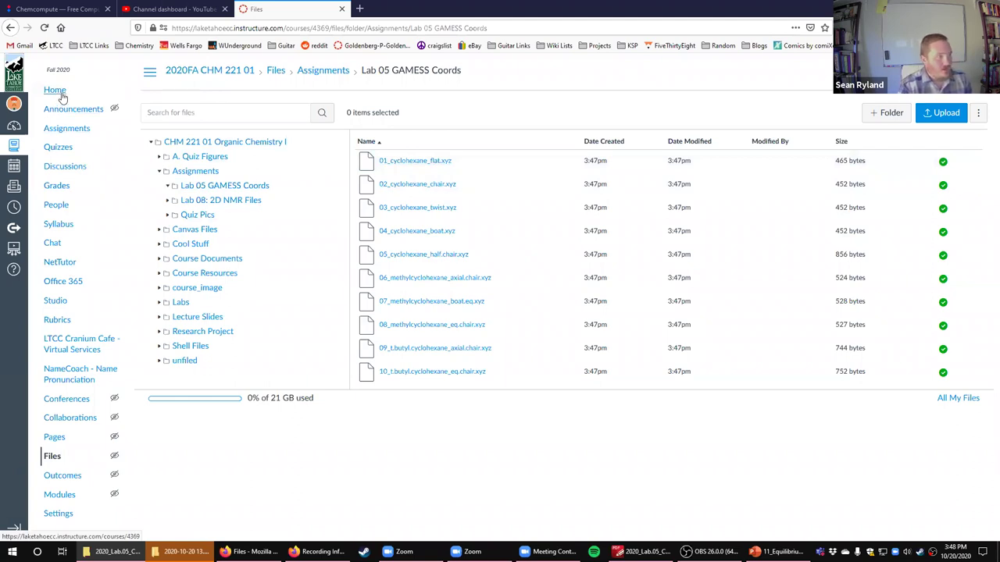
{"action": "left_click", "coordinate": [67, 128]}
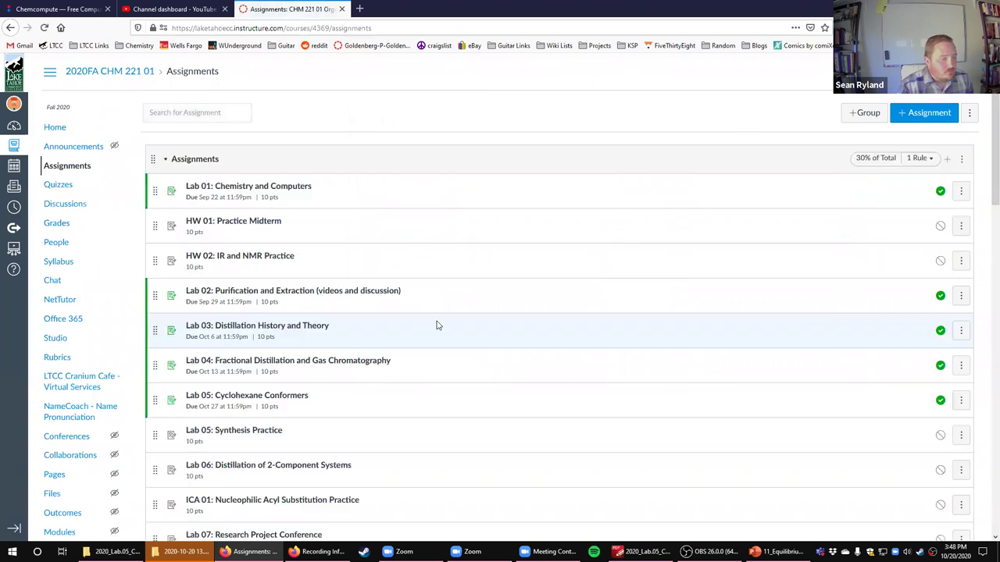
Edit the Lab 05: Cyclohexane Conformers assignment and expand the Lab 05 GAMESS Coords folder in its file browser.
{"action": "scroll", "coordinate": [422, 343], "scroll_direction": "down", "scroll_amount": 1}
{"action": "left_click", "coordinate": [270, 343]}
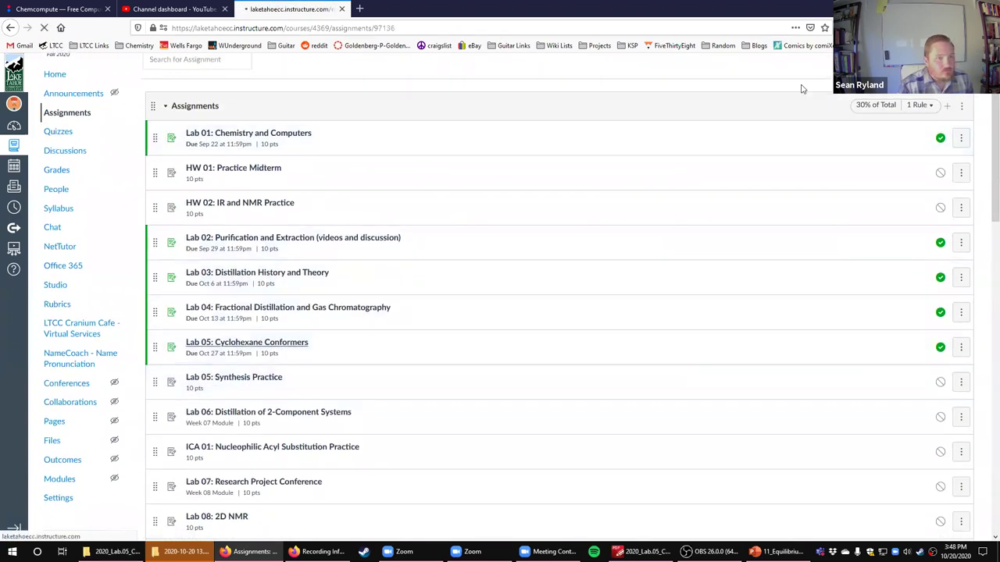
{"action": "left_click", "coordinate": [786, 114]}
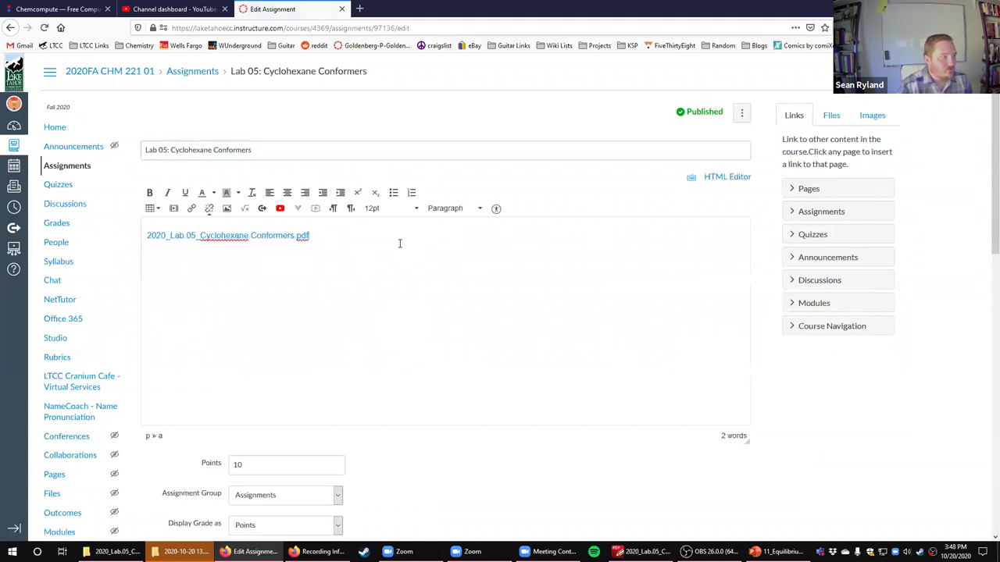
{"action": "left_click", "coordinate": [831, 116]}
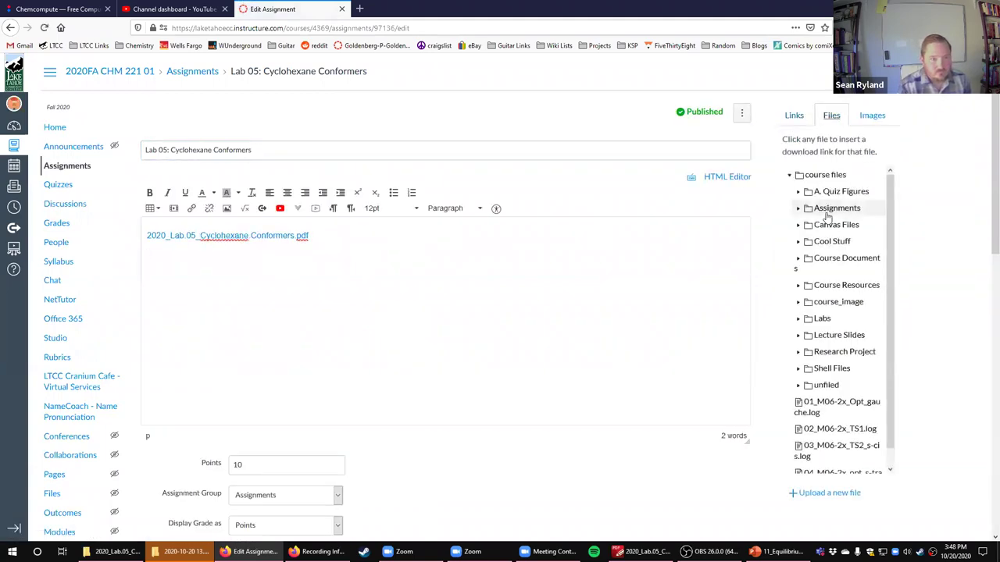
{"action": "left_click", "coordinate": [838, 208]}
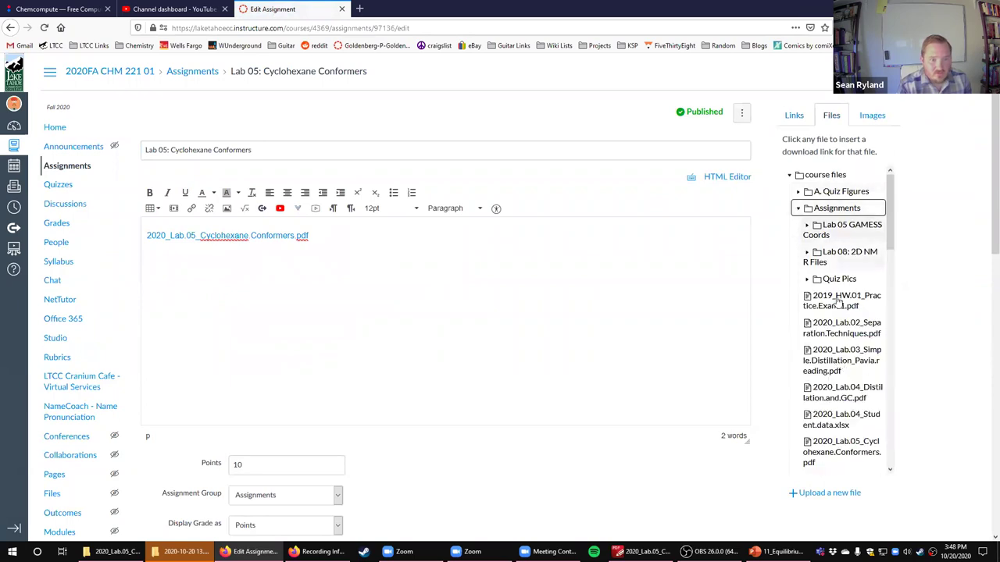
{"action": "scroll", "coordinate": [851, 364], "scroll_direction": "down", "scroll_amount": 6}
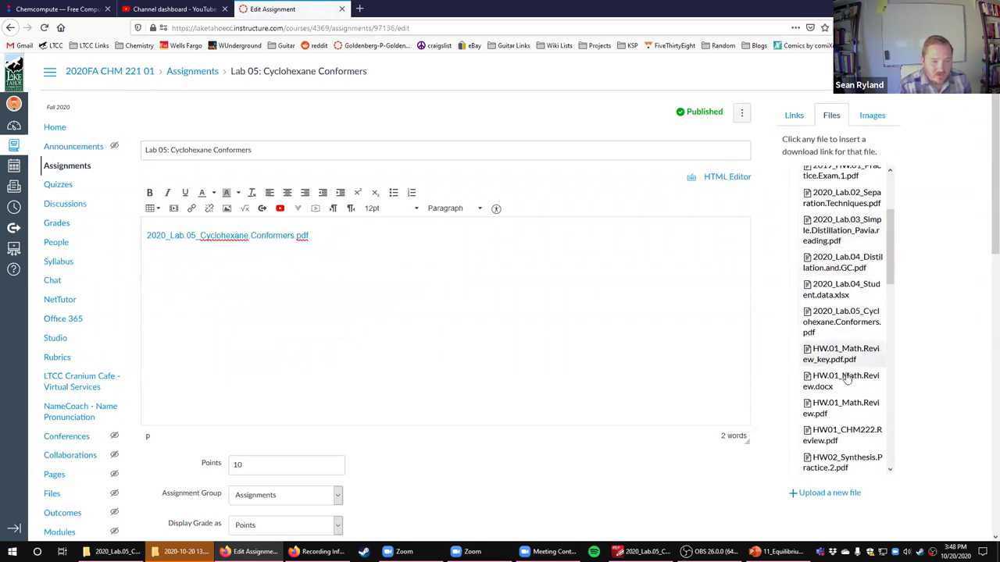
{"action": "scroll", "coordinate": [851, 369], "scroll_direction": "up", "scroll_amount": 6}
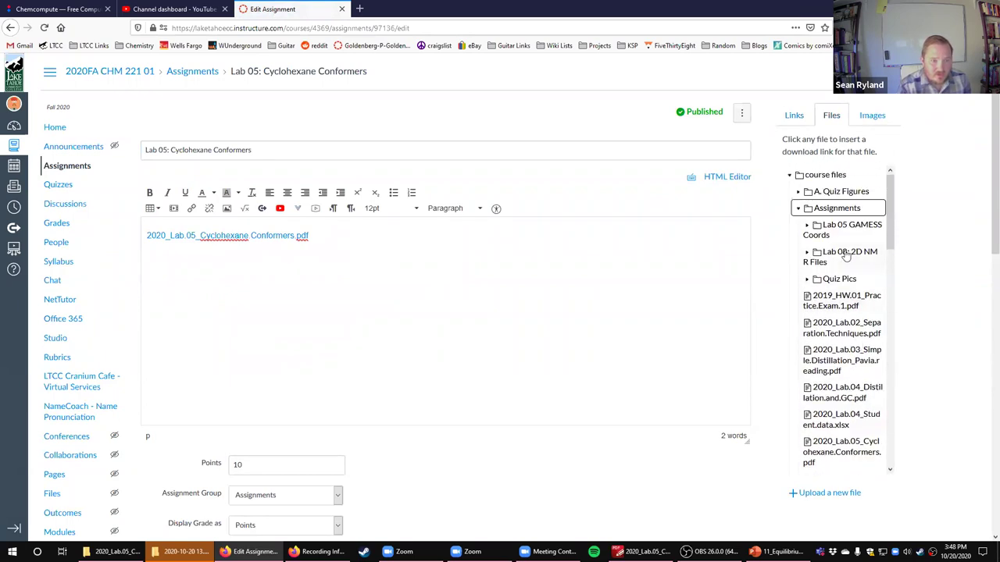
{"action": "left_click", "coordinate": [844, 235]}
Insert links to all ten .xyz files, 01_cyclohexane_flat through 10_t.butyl.cyclohexane_eq.chair, in the description.
{"action": "left_click", "coordinate": [845, 257]}
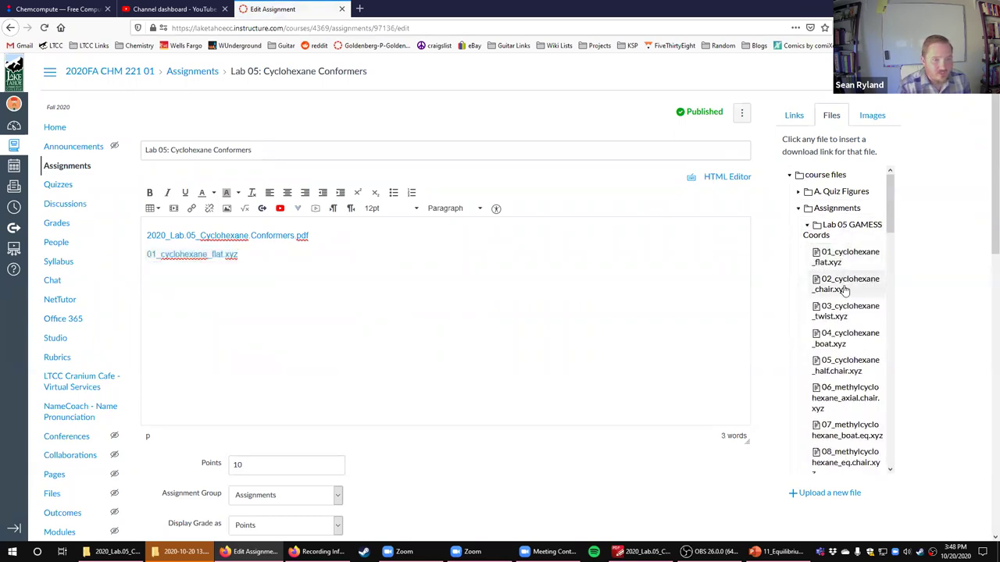
{"action": "left_click", "coordinate": [847, 284]}
{"action": "left_click", "coordinate": [851, 317]}
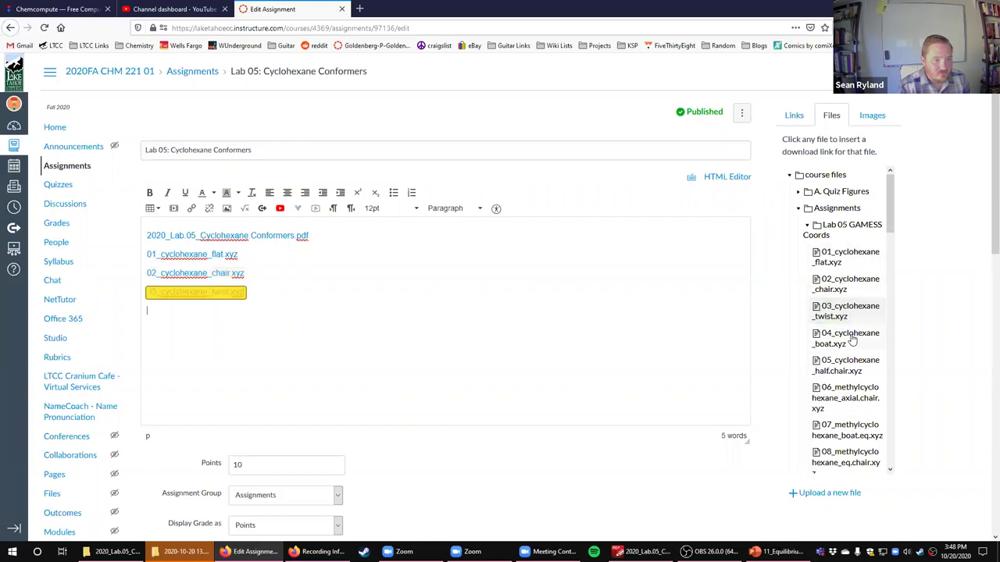
{"action": "left_click", "coordinate": [850, 337]}
{"action": "left_click", "coordinate": [854, 373]}
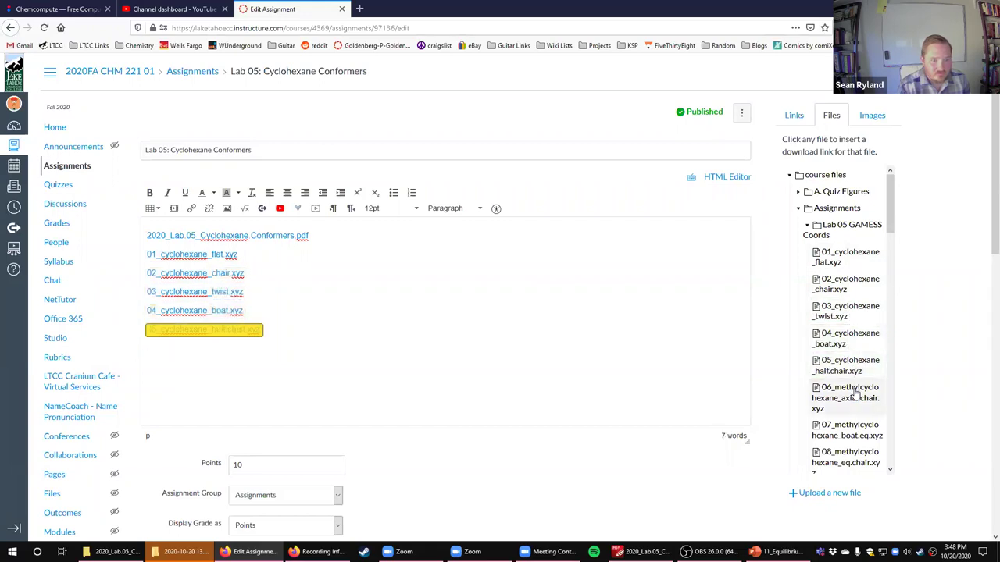
{"action": "left_click", "coordinate": [850, 397]}
{"action": "left_click", "coordinate": [851, 422]}
{"action": "scroll", "coordinate": [851, 416], "scroll_direction": "down", "scroll_amount": 4}
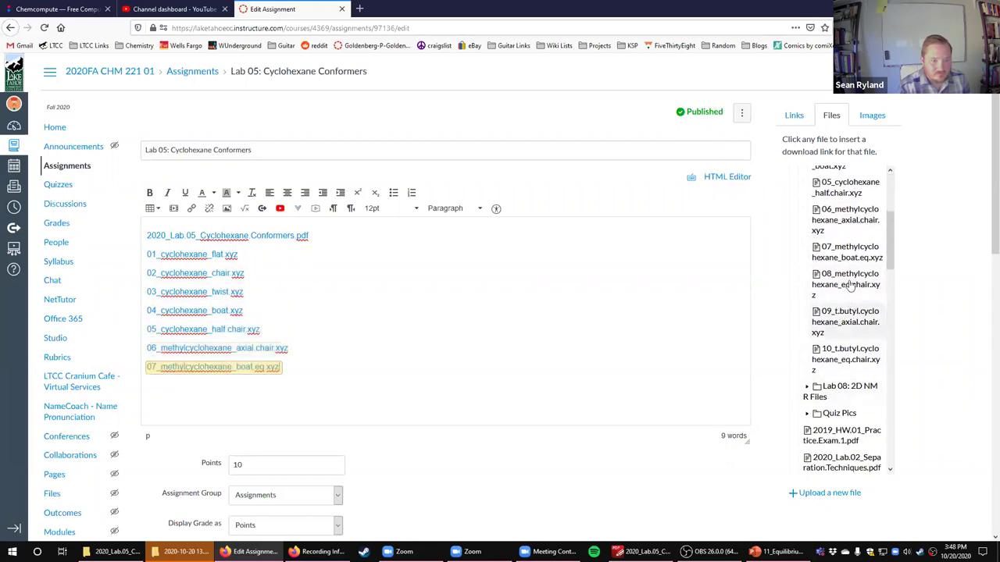
{"action": "left_click", "coordinate": [850, 285]}
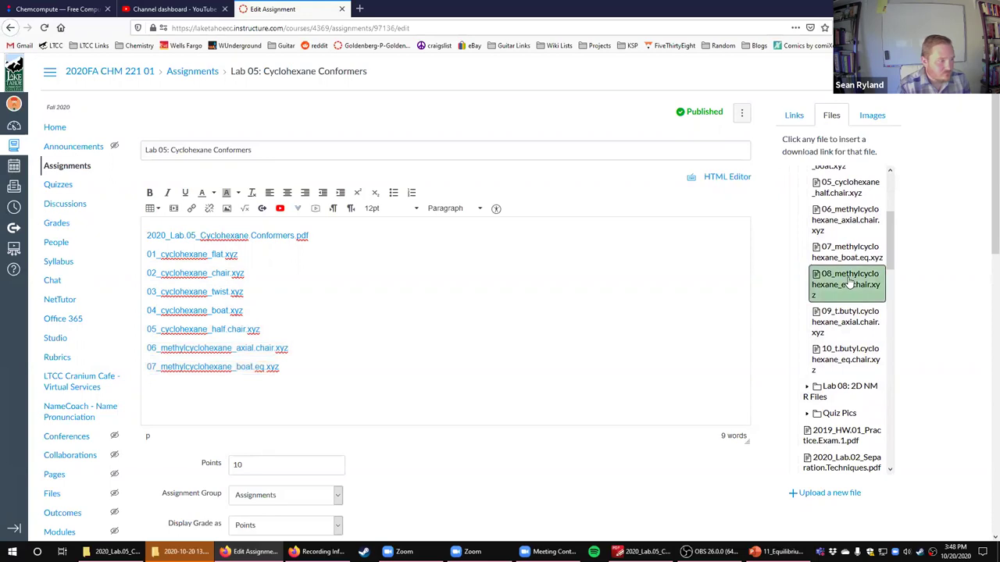
{"action": "left_click", "coordinate": [853, 325]}
{"action": "left_click", "coordinate": [851, 353]}
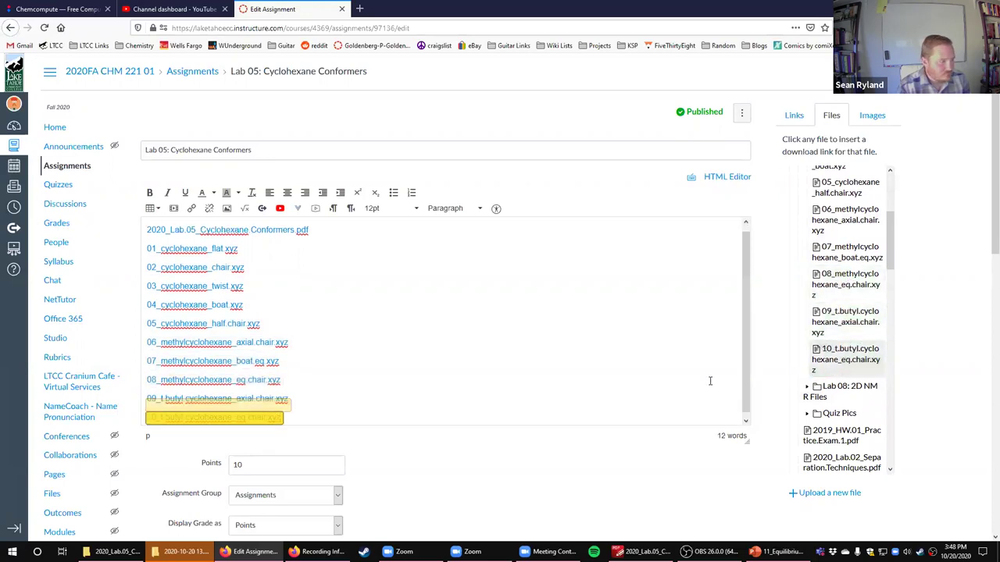
Save the Lab 05 assignment and open the 01_cyclohexane_flat.xyz link.
{"action": "scroll", "coordinate": [658, 424], "scroll_direction": "down", "scroll_amount": 6}
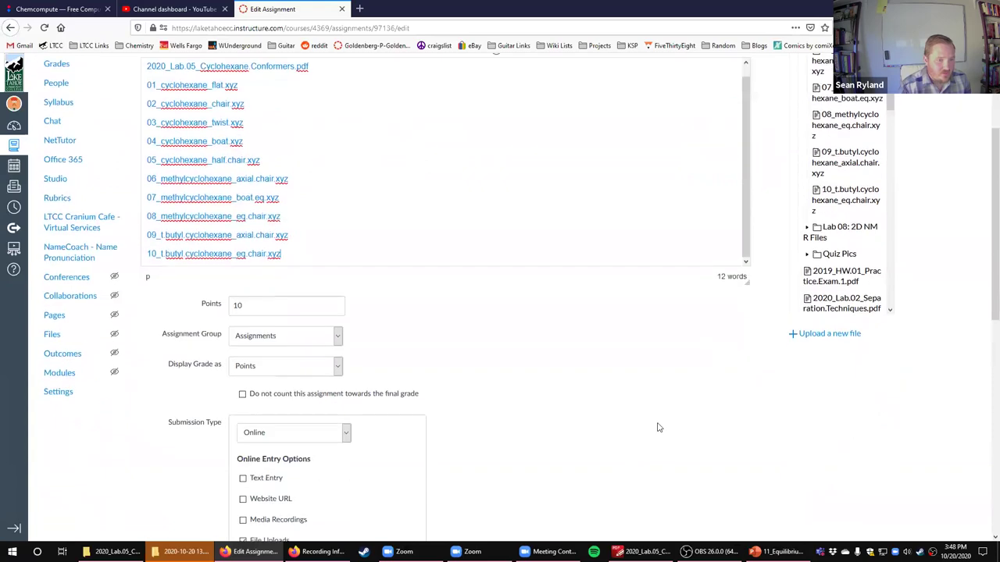
{"action": "scroll", "coordinate": [701, 473], "scroll_direction": "down", "scroll_amount": 3}
{"action": "left_click", "coordinate": [723, 497]}
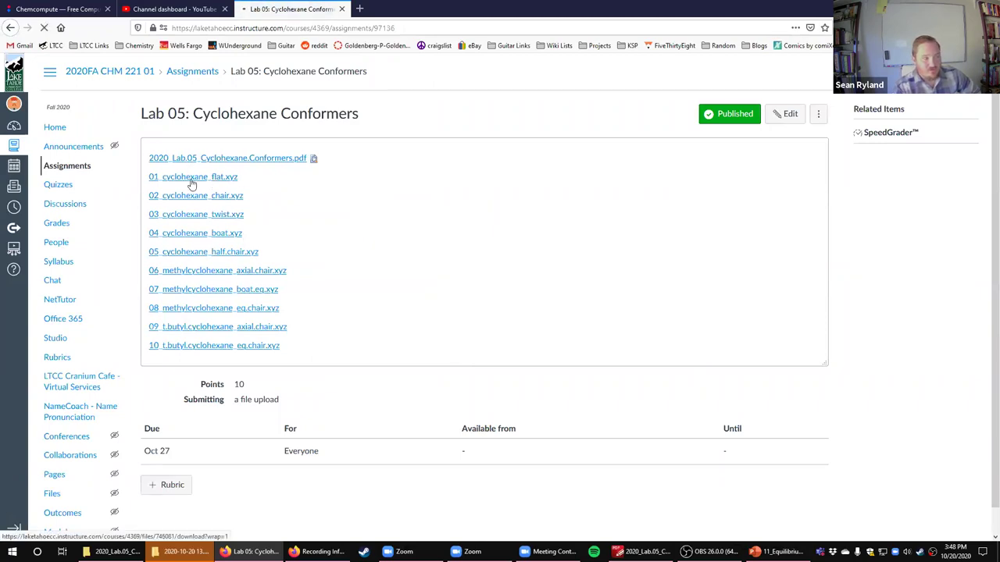
{"action": "left_click", "coordinate": [204, 178]}
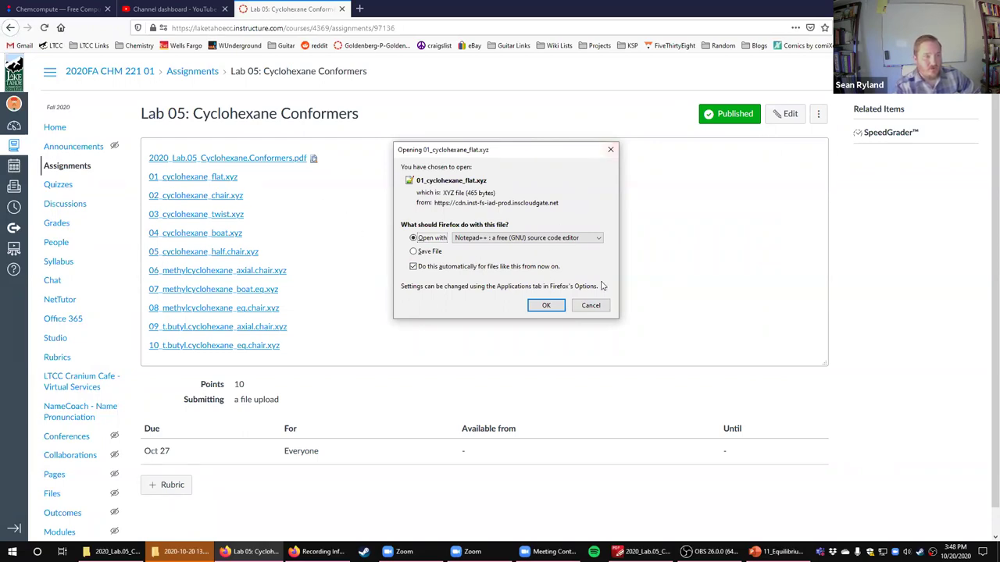
{"action": "left_click", "coordinate": [603, 307]}
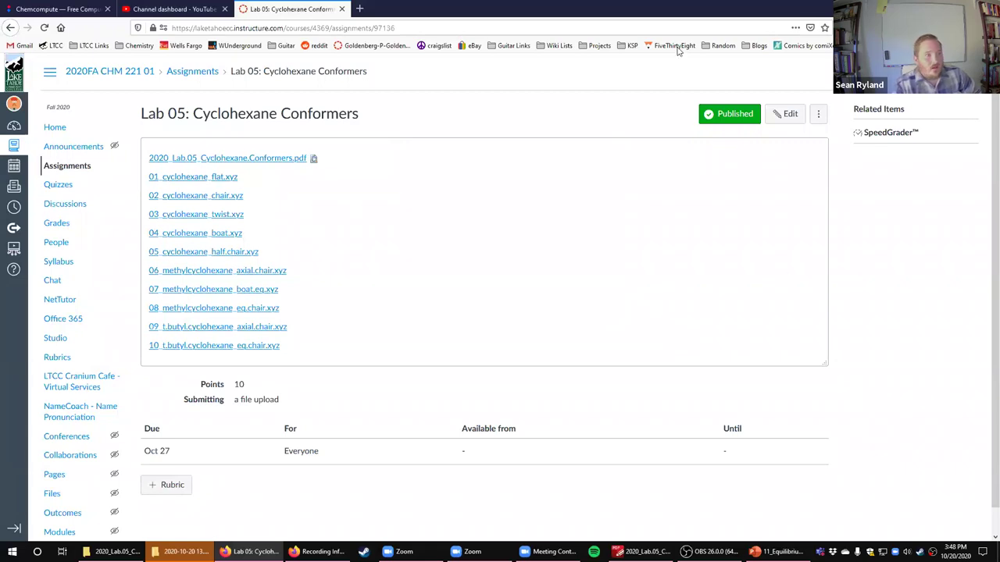
{"action": "left_click", "coordinate": [31, 8]}
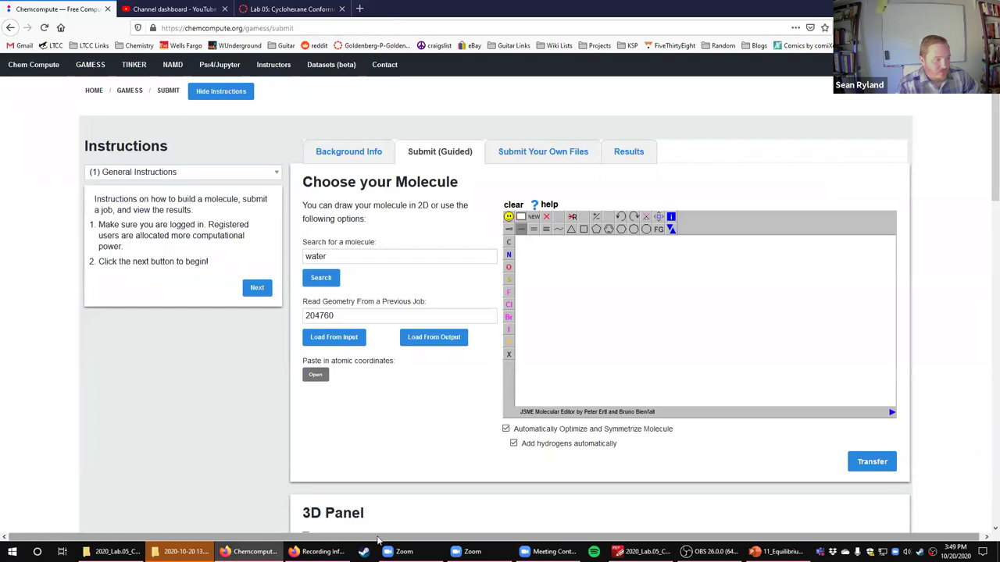
{"action": "key", "text": "alt+Tab"}
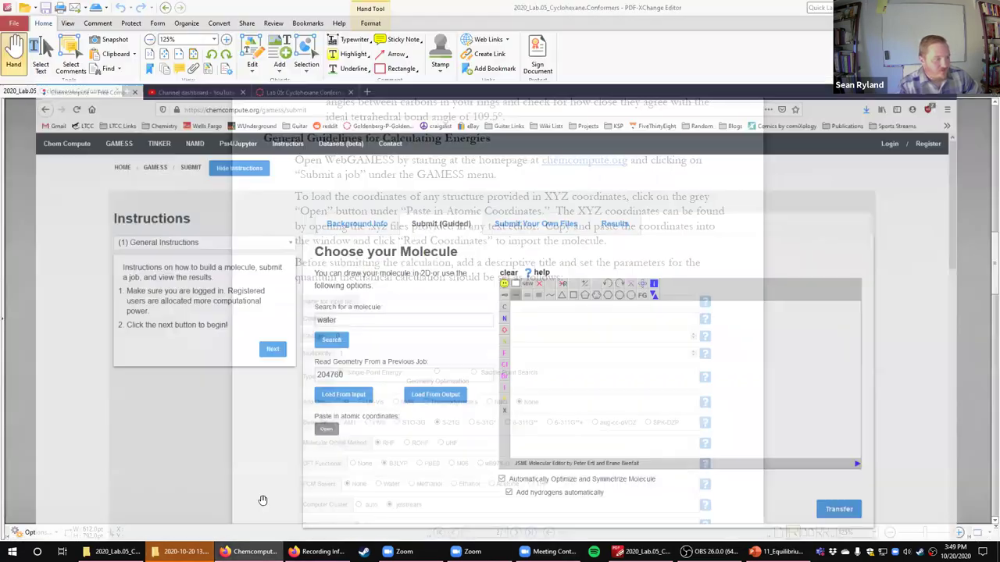
{"action": "left_click", "coordinate": [250, 552]}
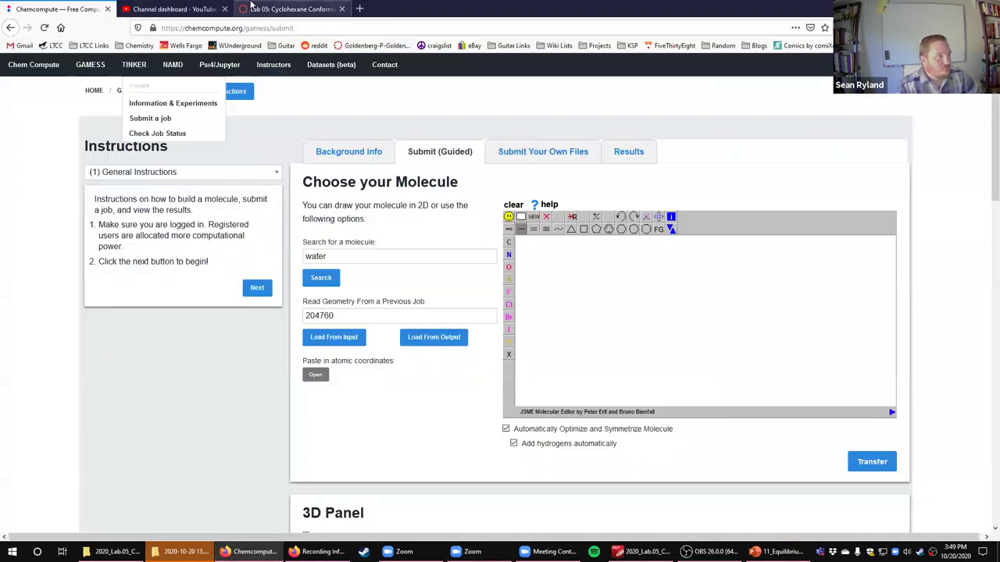
{"action": "left_click", "coordinate": [250, 8]}
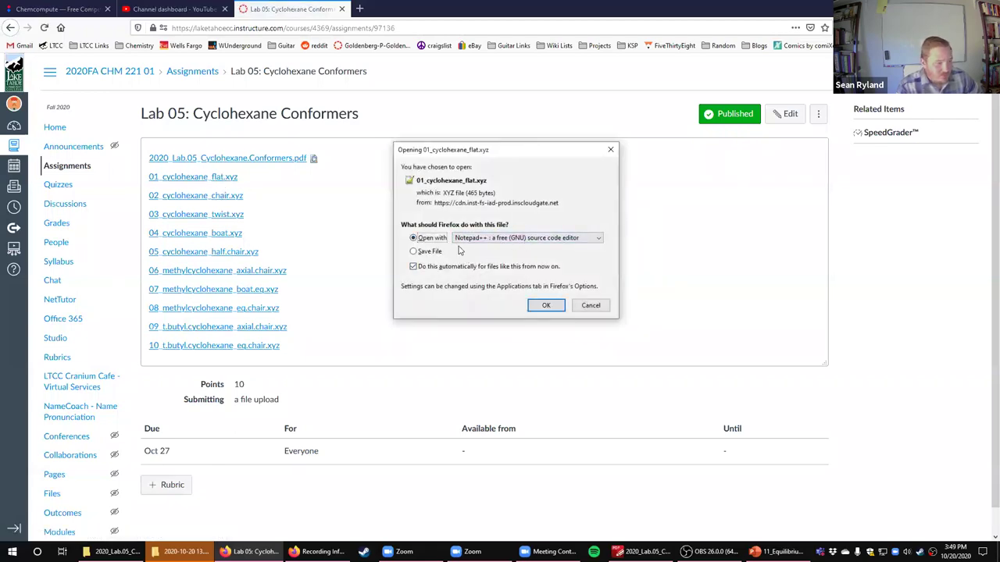
Open 01_cyclohexane_flat.xyz in Notepad++, select its 18 atom coordinate lines, and minimize the editor.
{"action": "left_click", "coordinate": [546, 306]}
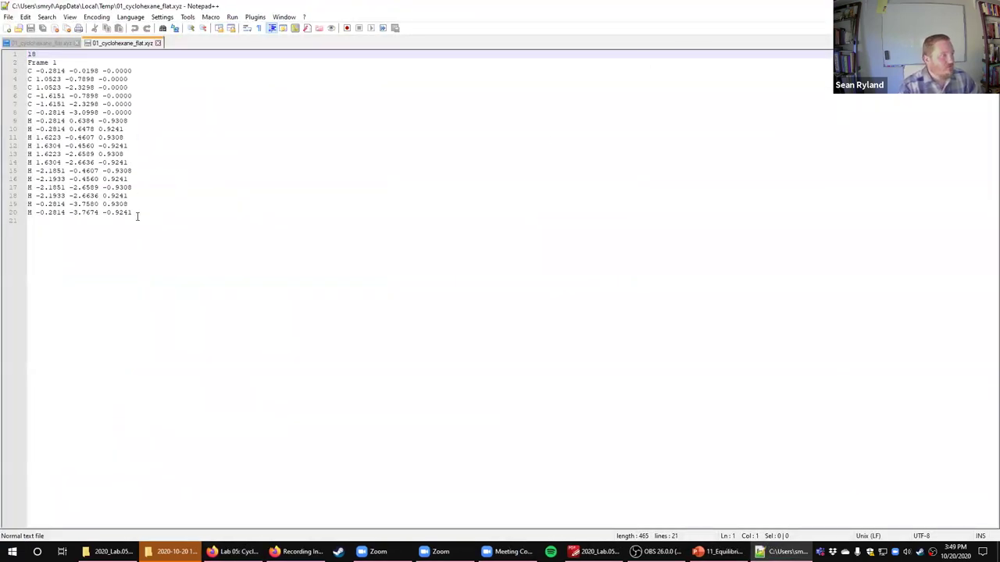
{"action": "left_click_drag", "start_coordinate": [137, 216], "coordinate": [26, 73]}
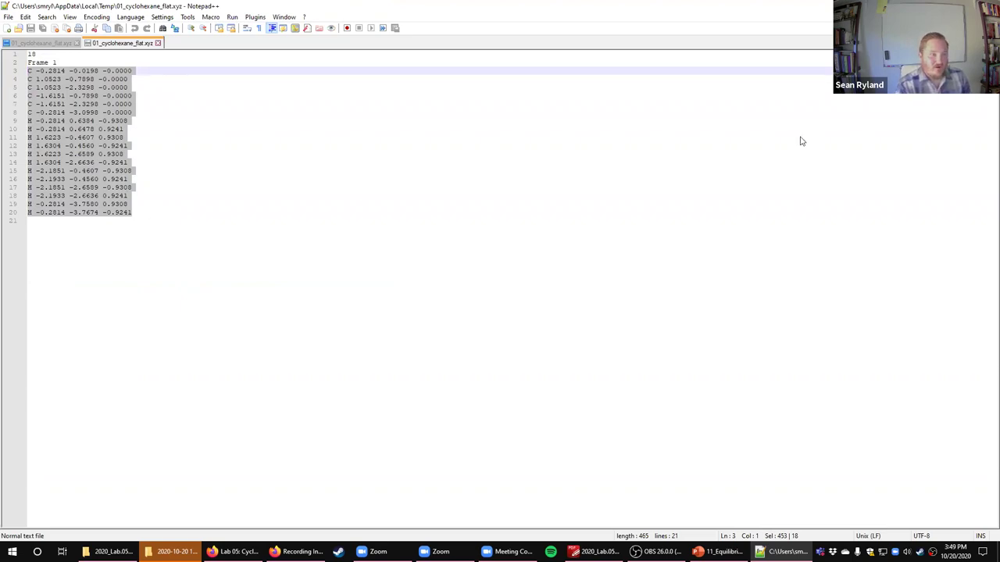
{"action": "key", "text": "super+Down"}
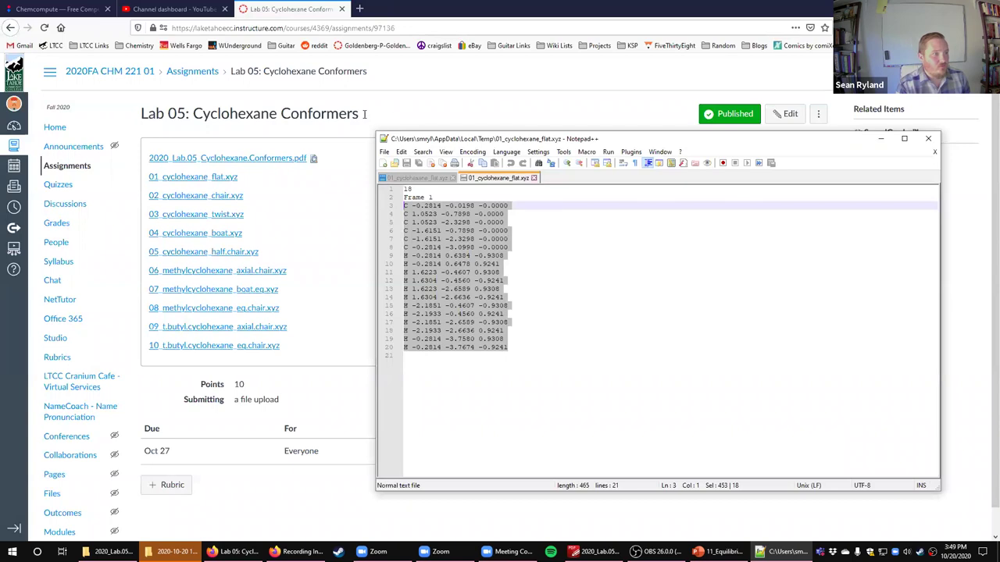
{"action": "key", "text": "super+Down"}
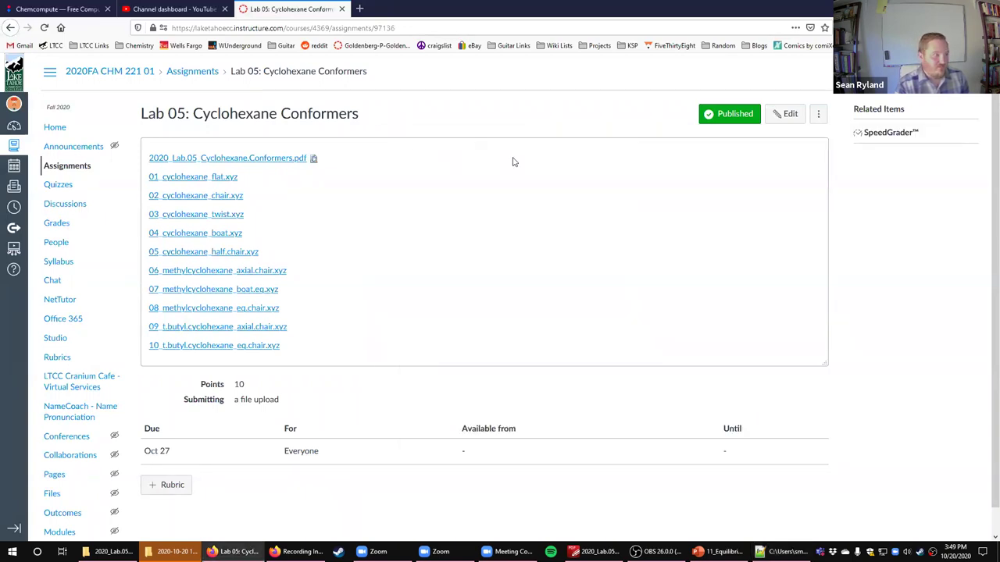
Paste the flat cyclohexane coordinates into ChemCompute's 'Paste in atomic coordinates' box.
{"action": "left_click", "coordinate": [59, 8]}
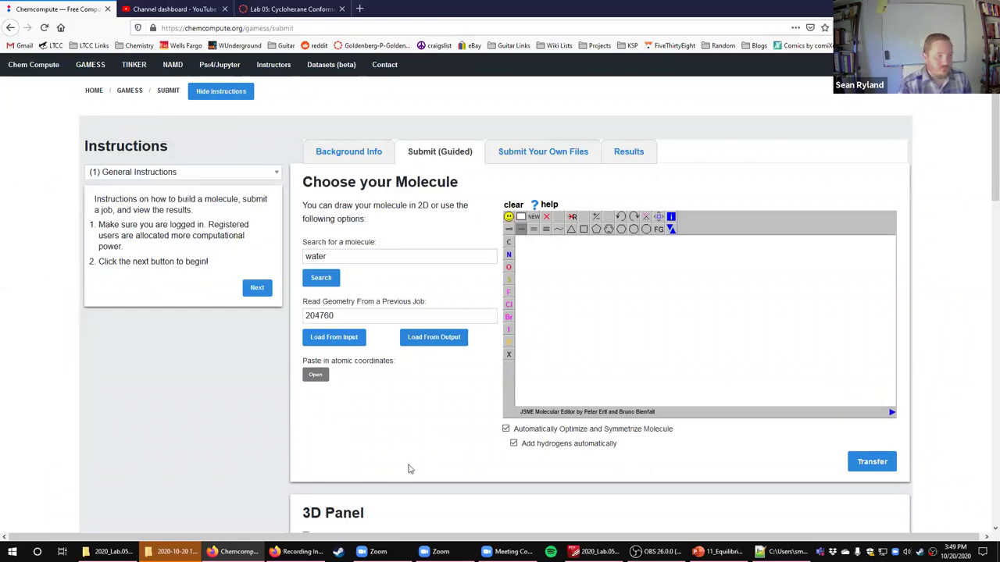
{"action": "scroll", "coordinate": [399, 430], "scroll_direction": "down", "scroll_amount": 2}
{"action": "scroll", "coordinate": [382, 398], "scroll_direction": "up", "scroll_amount": 2}
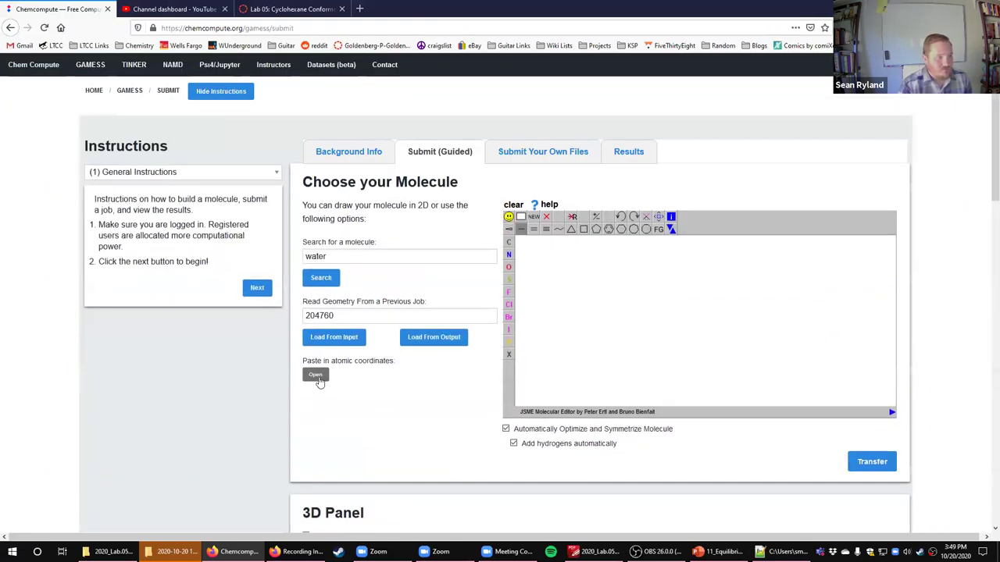
{"action": "left_click", "coordinate": [317, 378]}
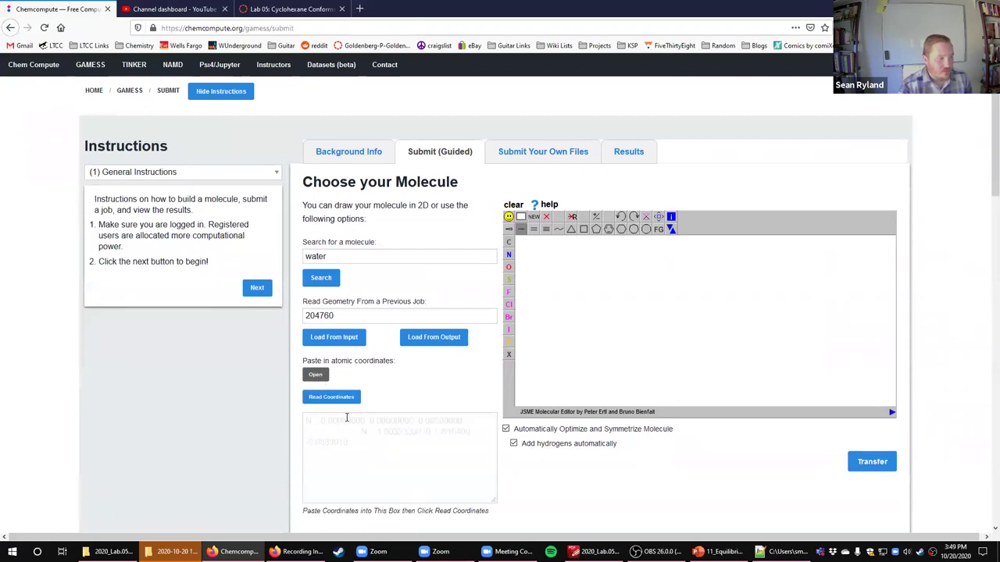
{"action": "left_click", "coordinate": [315, 375]}
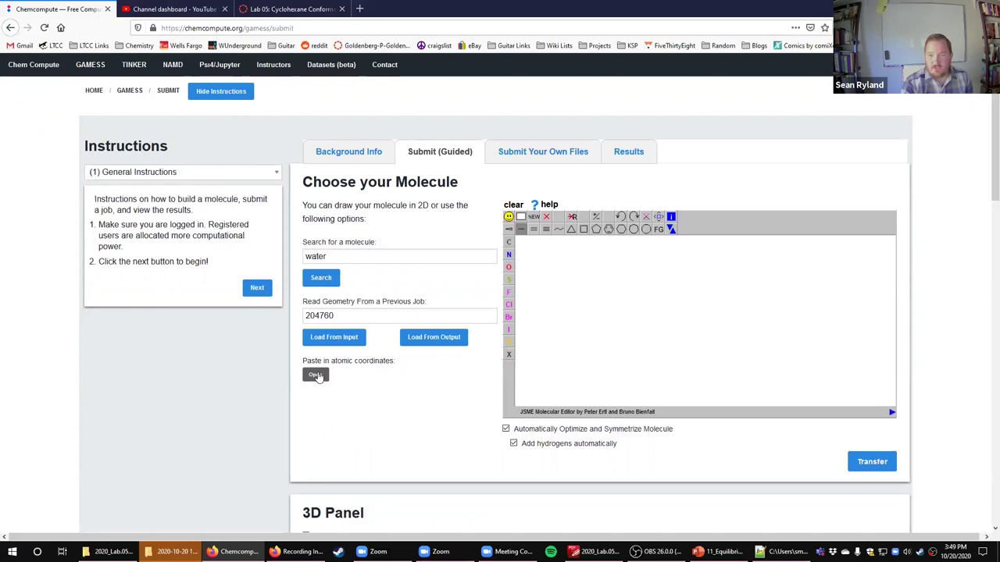
{"action": "left_click", "coordinate": [316, 376]}
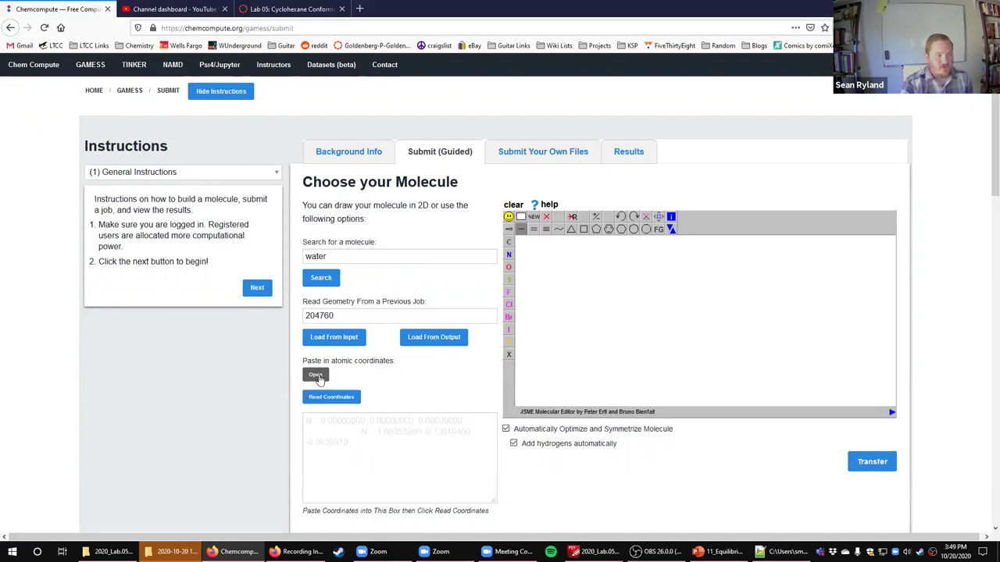
{"action": "left_click", "coordinate": [353, 442]}
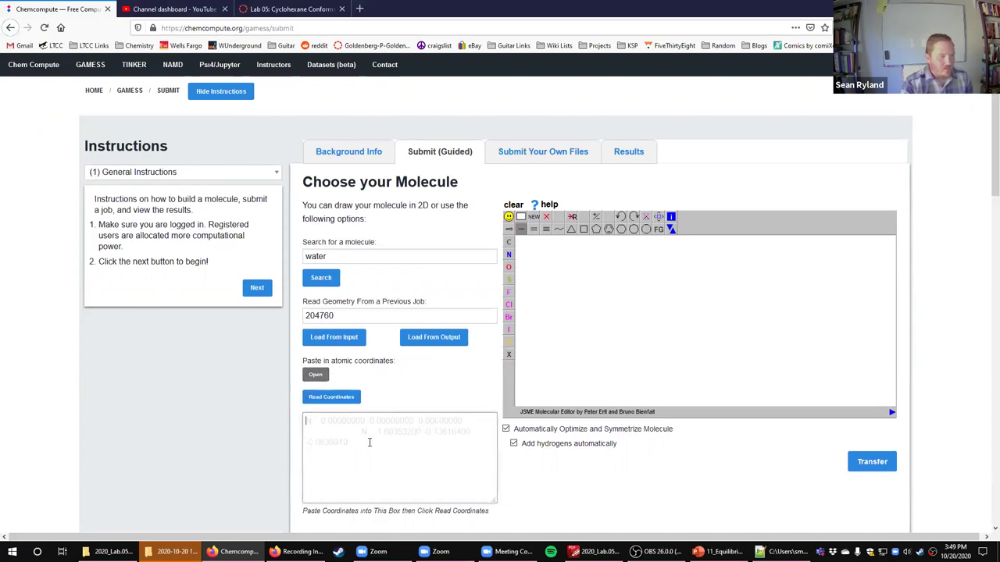
{"action": "key", "text": "ctrl+v"}
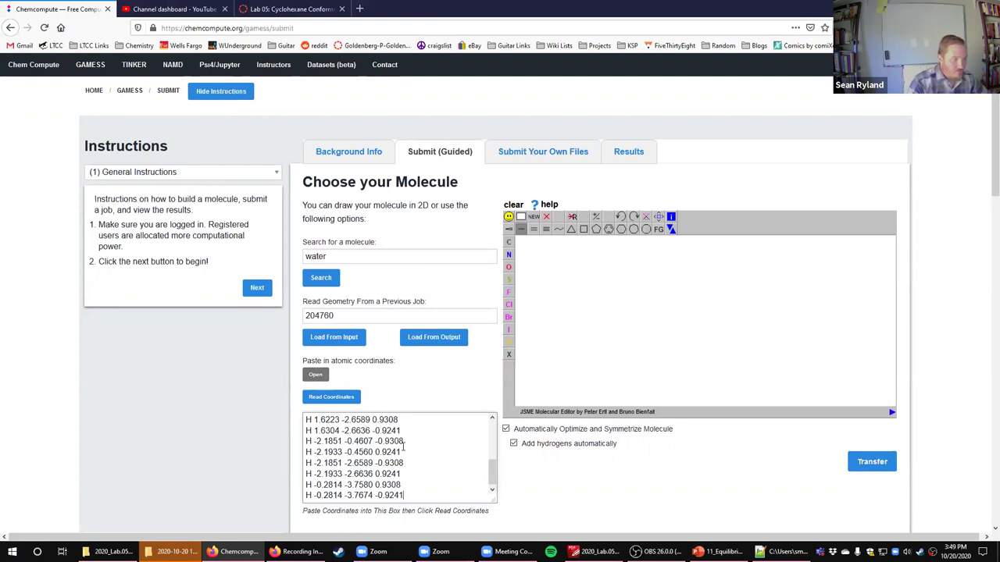
Check the flat cyclohexane file again and return to the ChemCompute submit page.
{"action": "scroll", "coordinate": [415, 459], "scroll_direction": "up", "scroll_amount": 4}
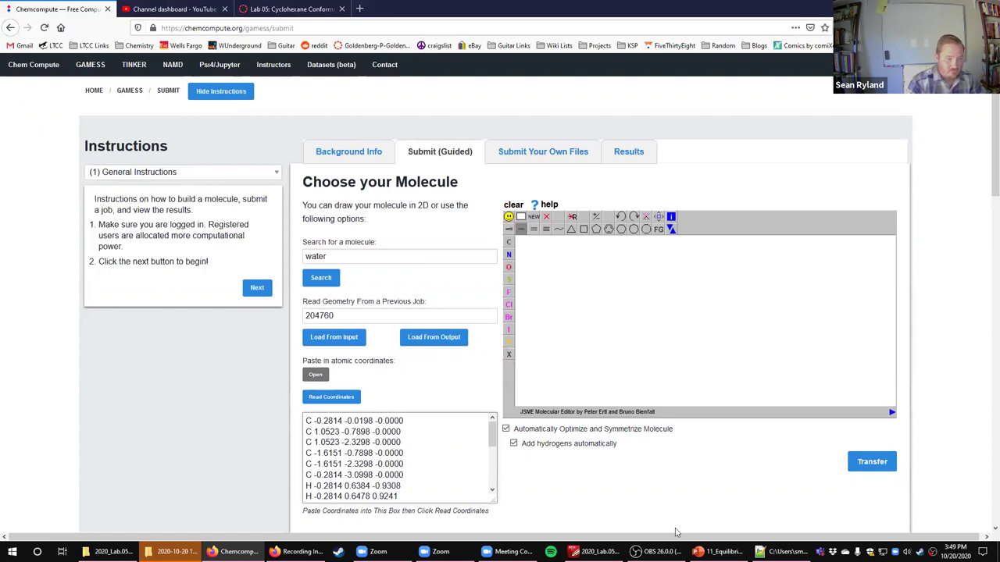
{"action": "left_click", "coordinate": [783, 552]}
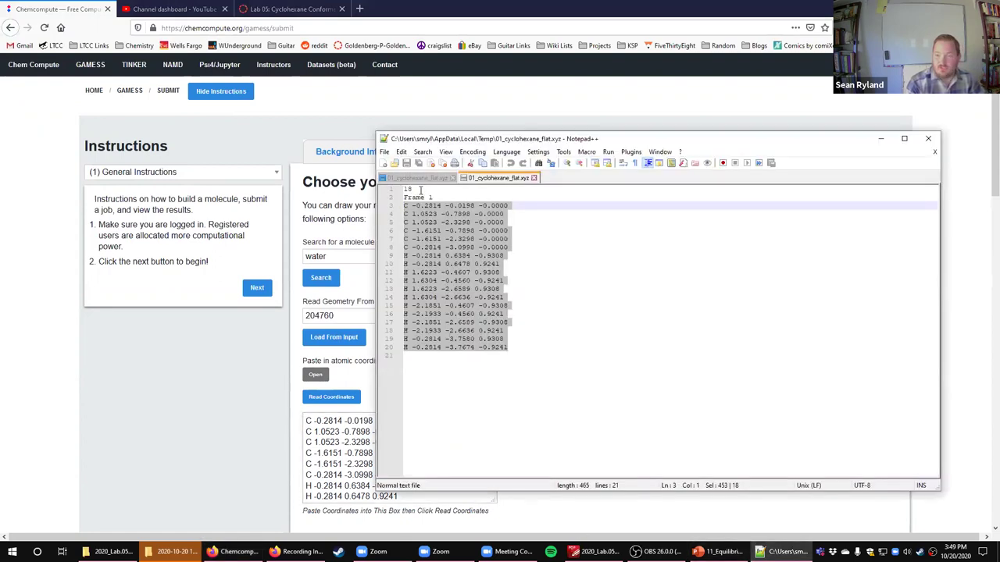
{"action": "left_click", "coordinate": [232, 462]}
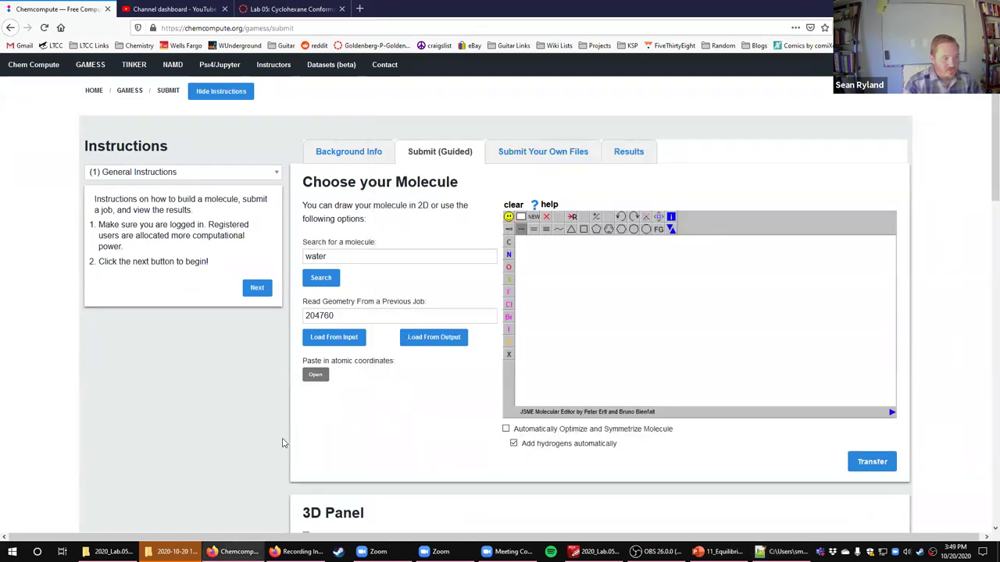
Rotate the cyclohexane in the JSmol 3D Panel, then scroll to the B3LYP/3-21G calculation parameters.
{"action": "scroll", "coordinate": [240, 453], "scroll_direction": "down", "scroll_amount": 5}
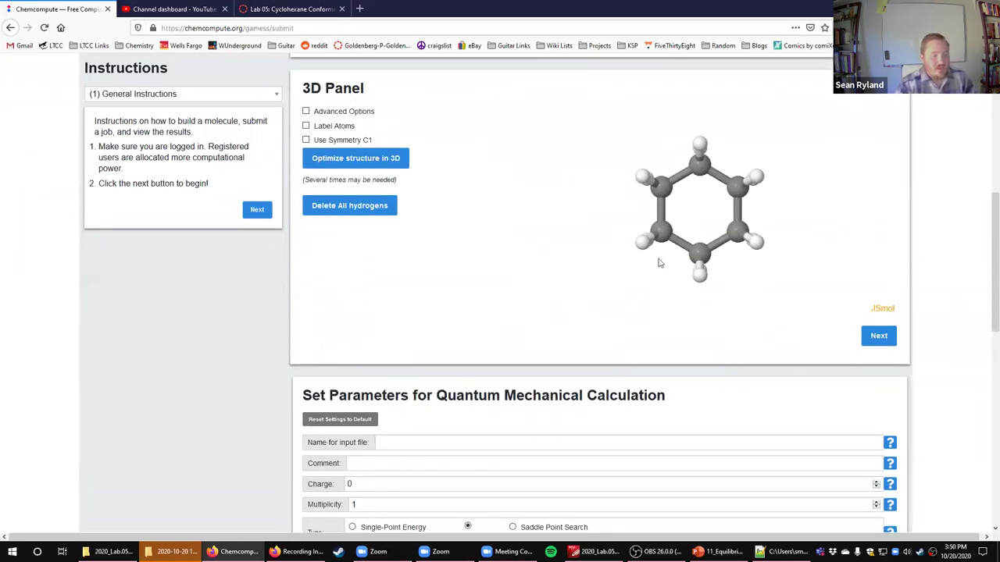
{"action": "left_click_drag", "start_coordinate": [668, 244], "coordinate": [736, 253]}
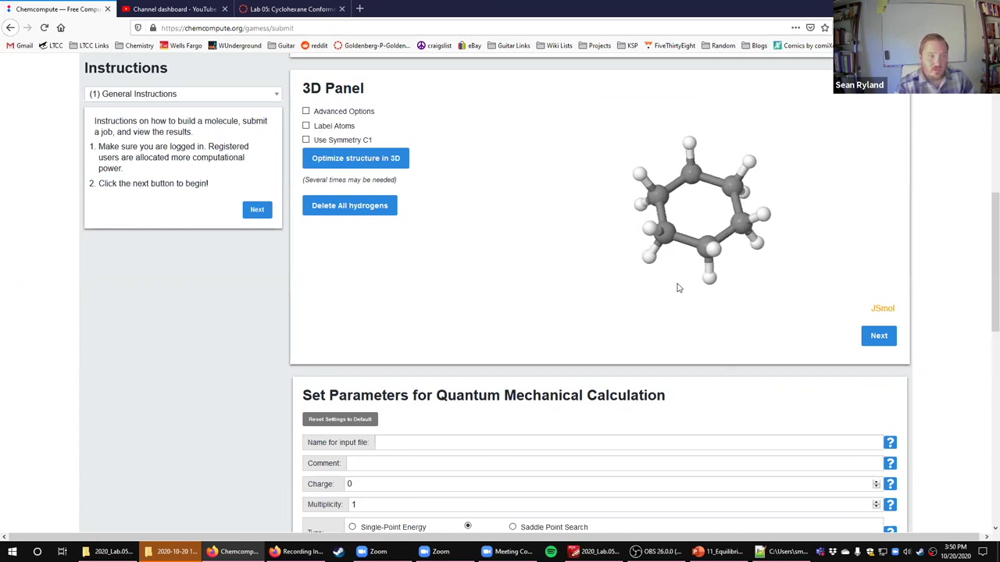
{"action": "left_click_drag", "start_coordinate": [679, 285], "coordinate": [660, 270]}
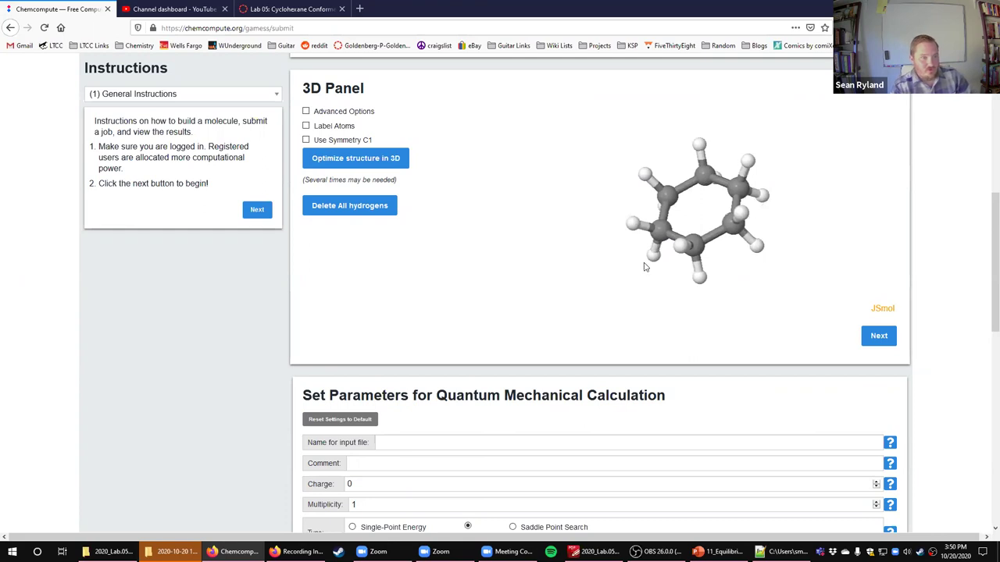
{"action": "scroll", "coordinate": [293, 404], "scroll_direction": "down", "scroll_amount": 4}
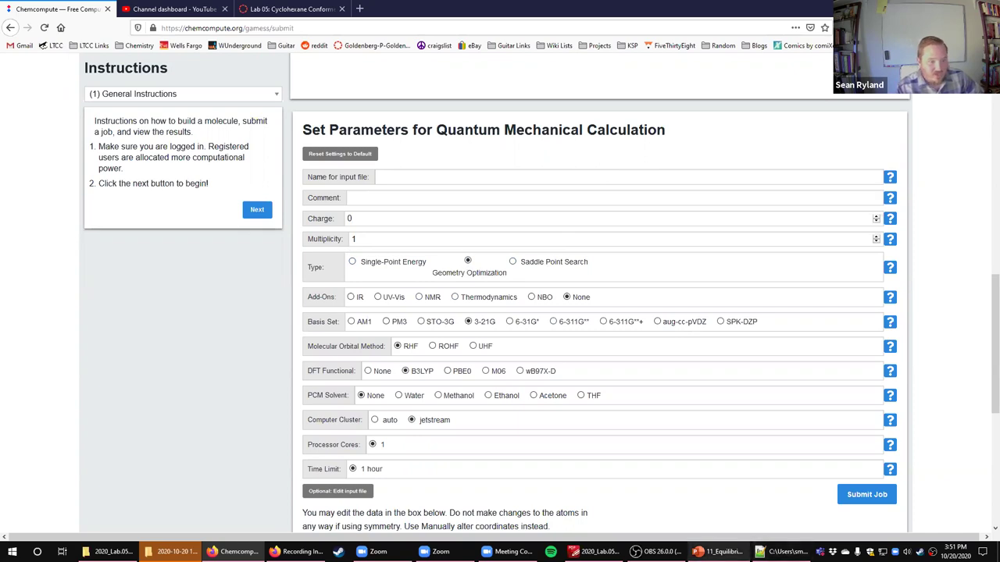
{"action": "left_click", "coordinate": [595, 551]}
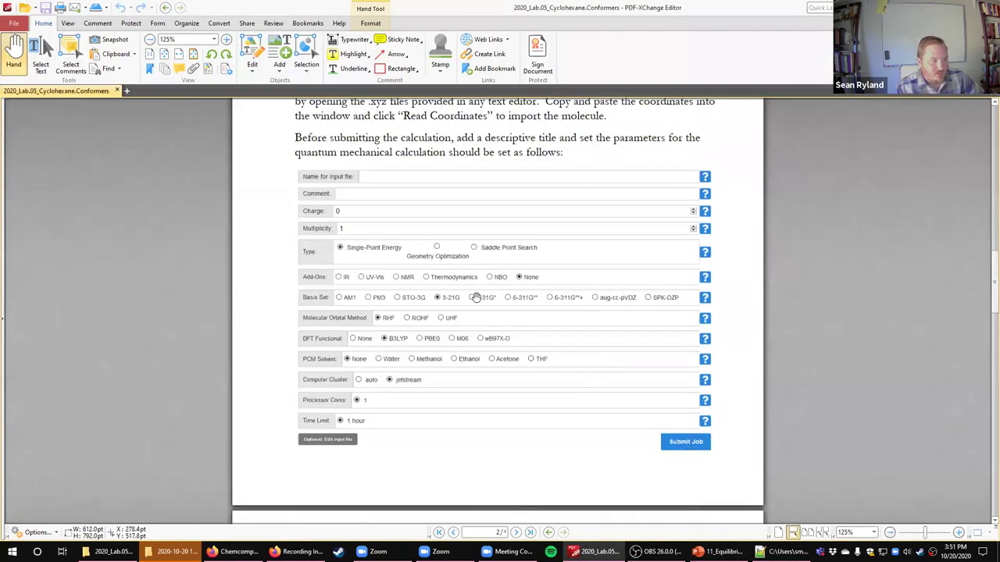
{"action": "scroll", "coordinate": [476, 297], "scroll_direction": "up", "scroll_amount": 1}
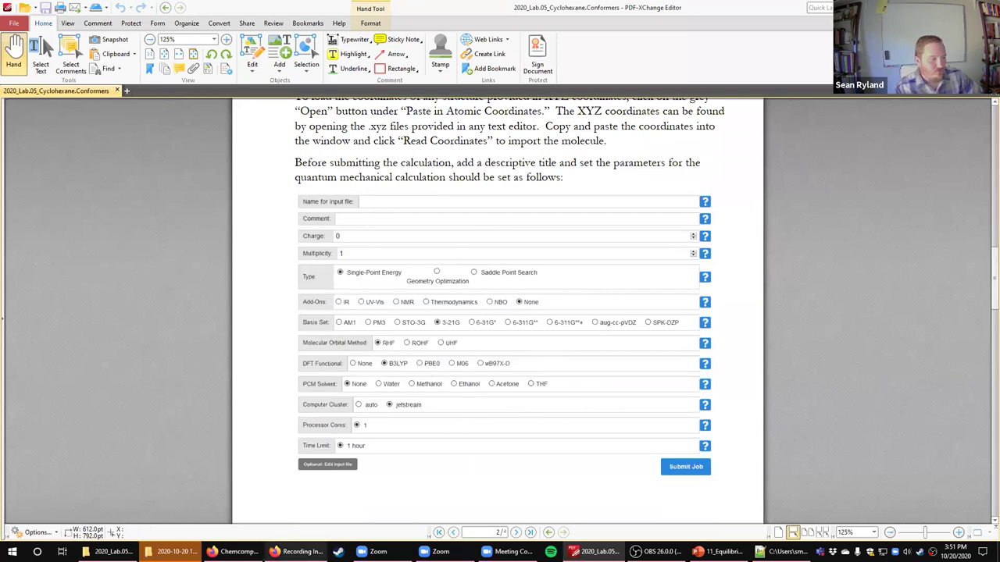
{"action": "left_click", "coordinate": [231, 551]}
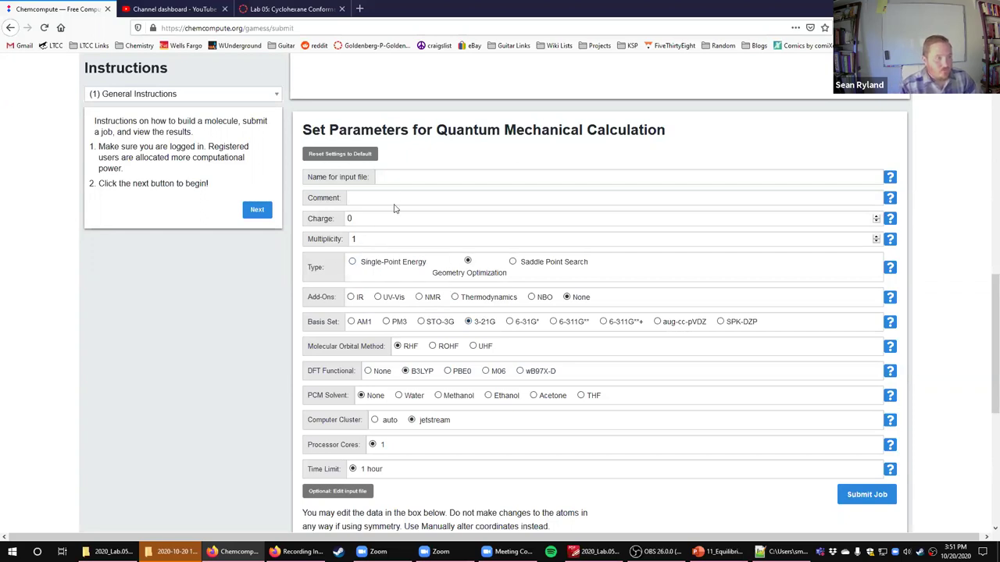
Set the flat cyclohexane calculation type to Single-Point Energy and submit the job.
{"action": "left_click", "coordinate": [409, 178]}
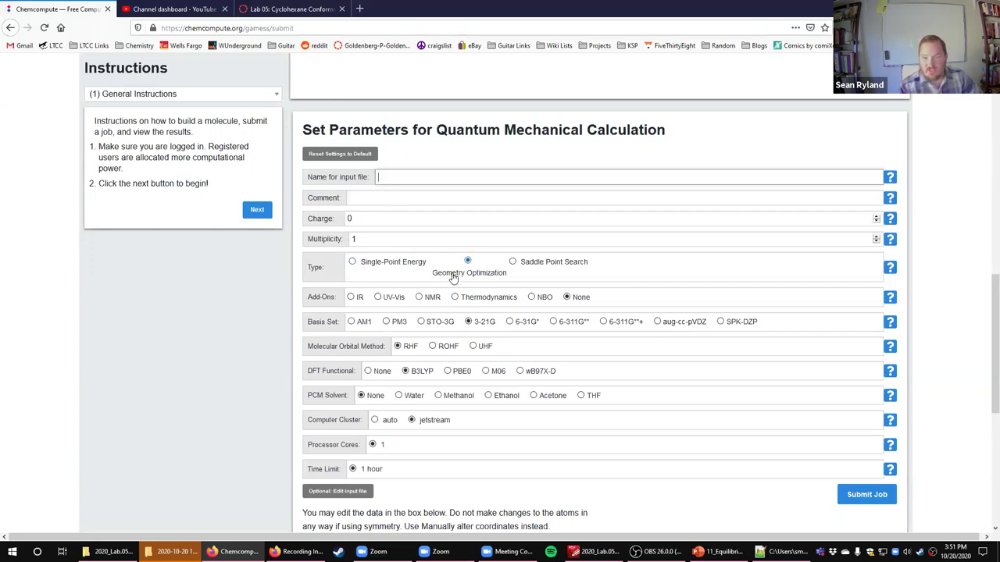
{"action": "left_click", "coordinate": [392, 261]}
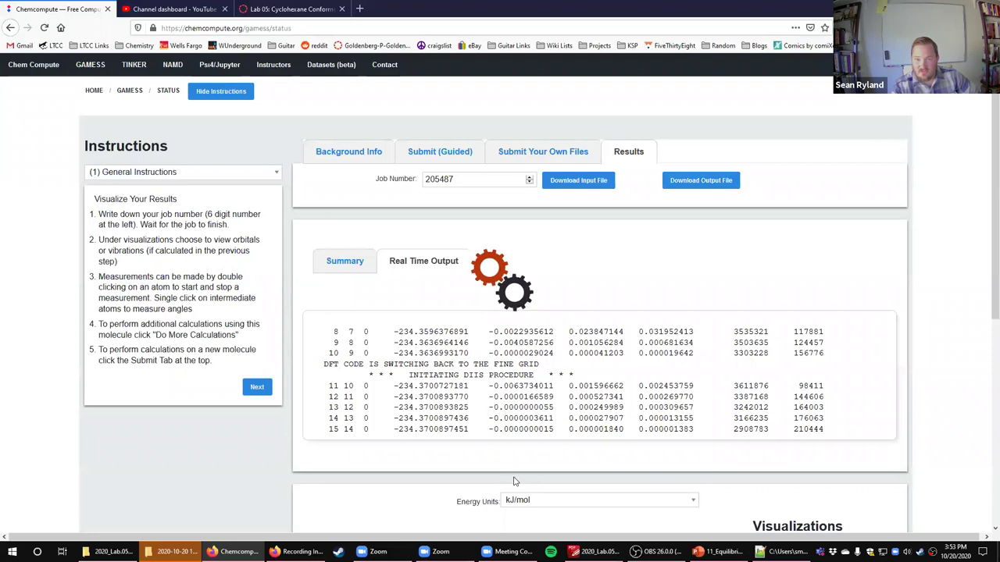
Rotate and zoom the finished cyclohexane in the Visualizations viewer: tilted, top-down and side-on views.
{"action": "scroll", "coordinate": [468, 471], "scroll_direction": "down", "scroll_amount": 2}
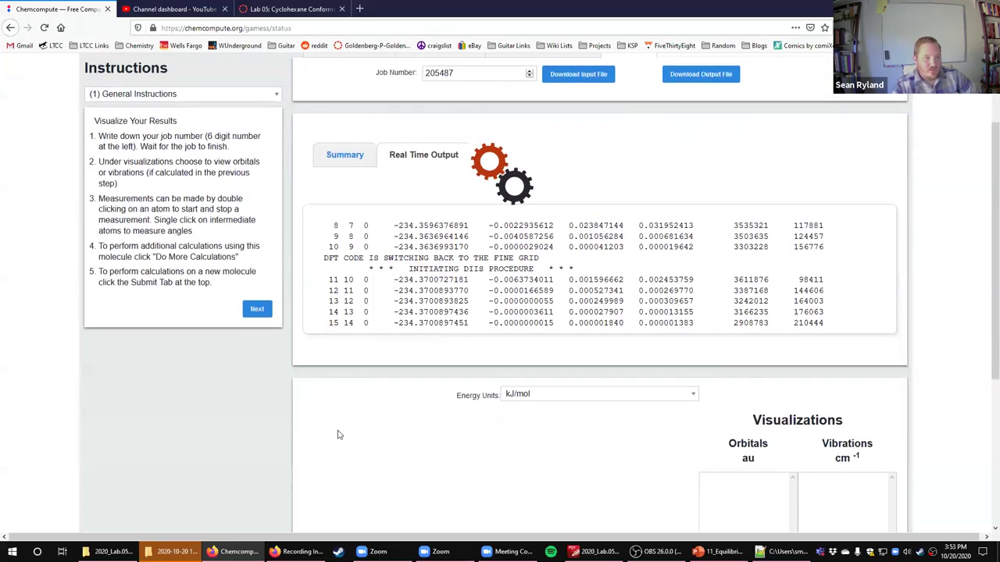
{"action": "scroll", "coordinate": [235, 445], "scroll_direction": "down", "scroll_amount": 3}
{"action": "scroll", "coordinate": [258, 439], "scroll_direction": "up", "scroll_amount": 2}
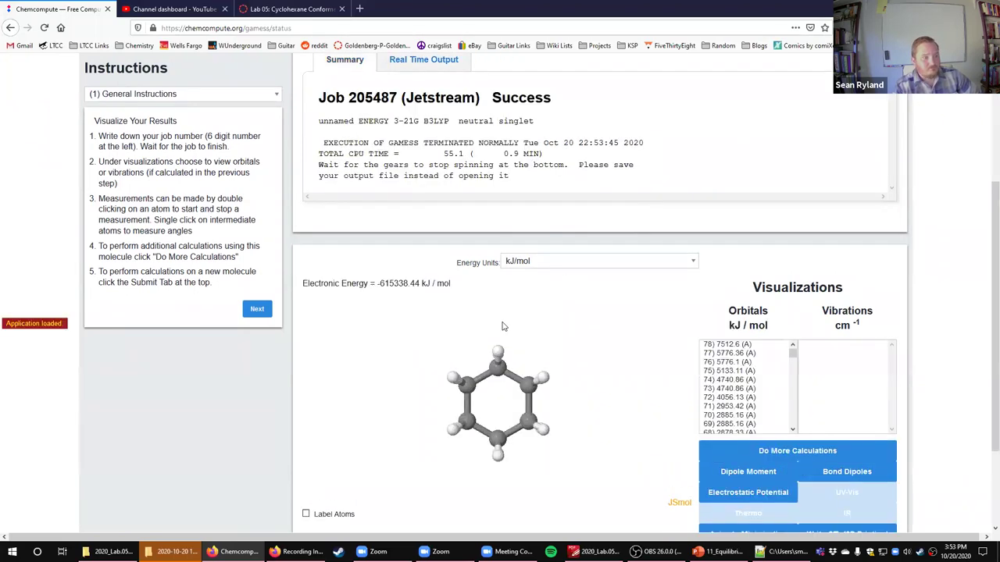
{"action": "scroll", "coordinate": [237, 418], "scroll_direction": "down", "scroll_amount": 3}
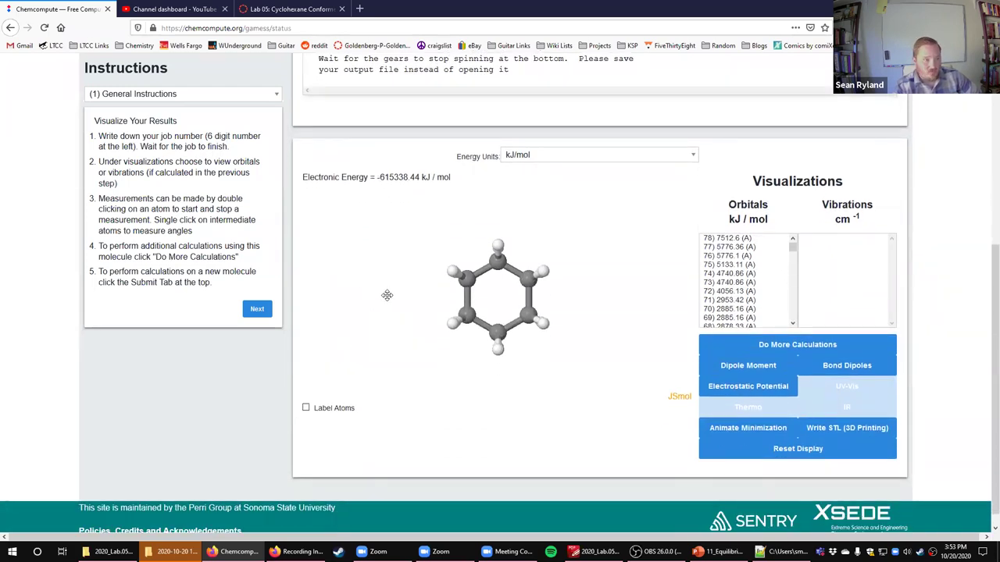
{"action": "left_click_drag", "start_coordinate": [386, 295], "coordinate": [456, 276]}
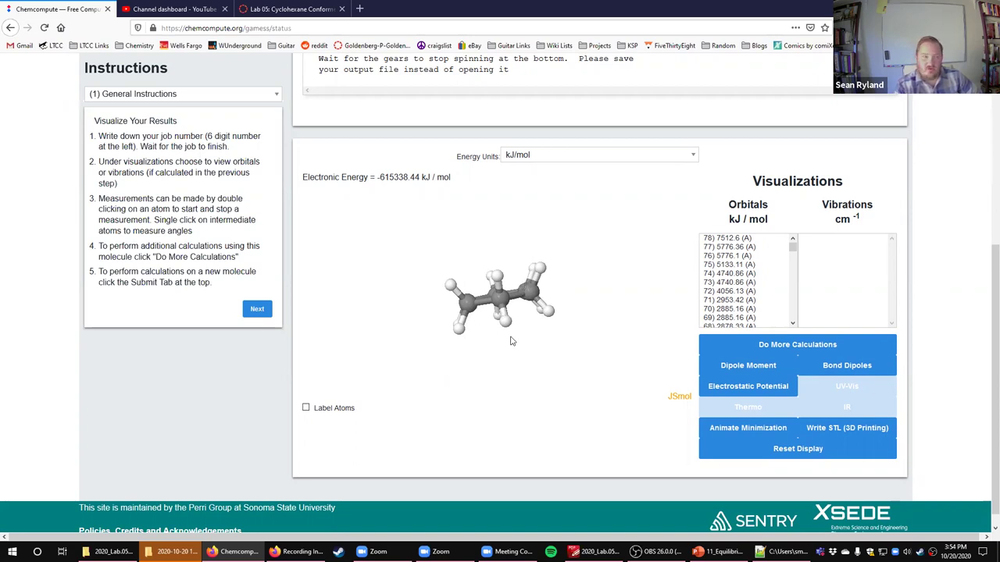
{"action": "left_click_drag", "start_coordinate": [513, 244], "coordinate": [529, 303]}
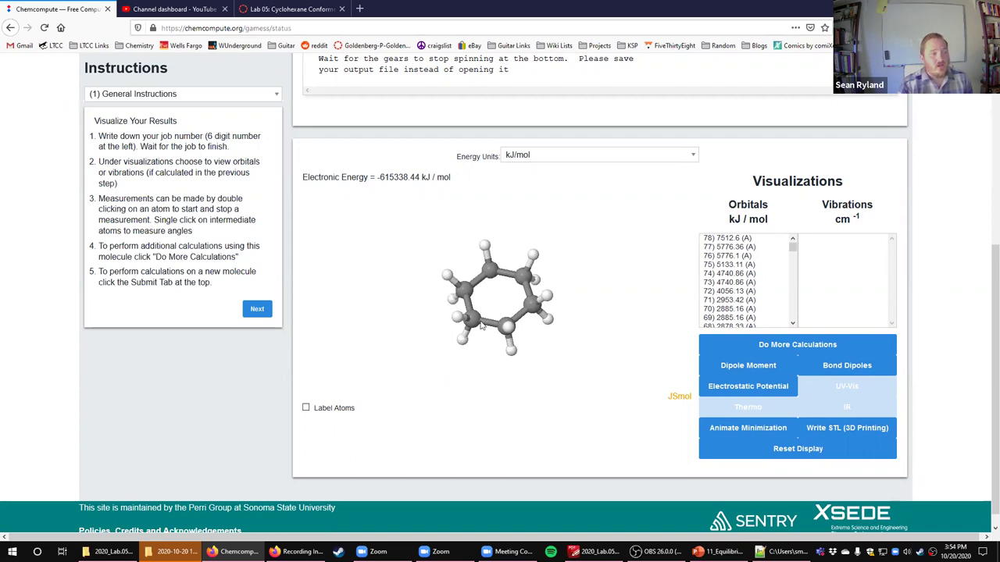
{"action": "scroll", "coordinate": [487, 302], "scroll_direction": "down", "scroll_amount": 2}
{"action": "scroll", "coordinate": [489, 301], "scroll_direction": "up", "scroll_amount": 5}
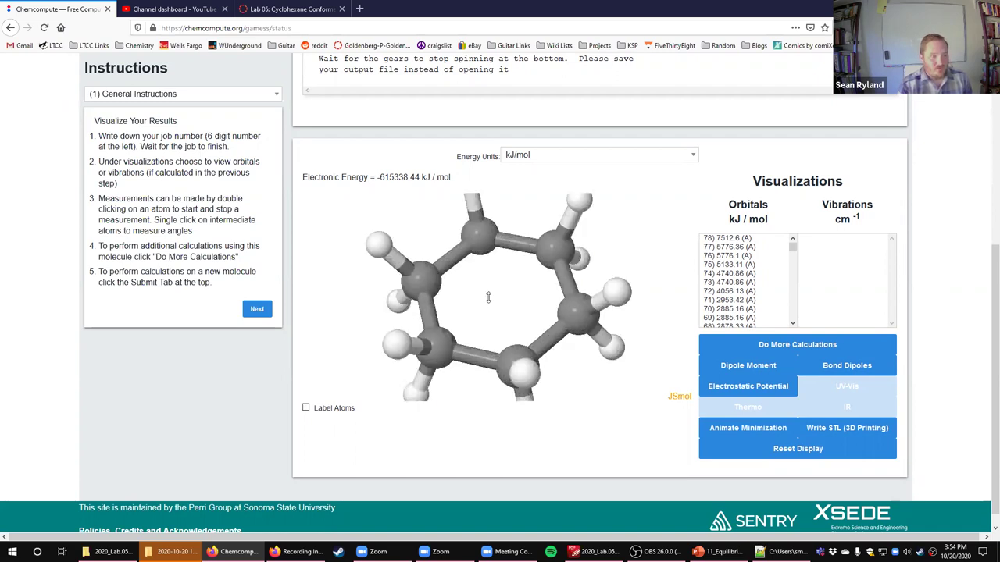
{"action": "left_click_drag", "start_coordinate": [491, 338], "coordinate": [495, 331]}
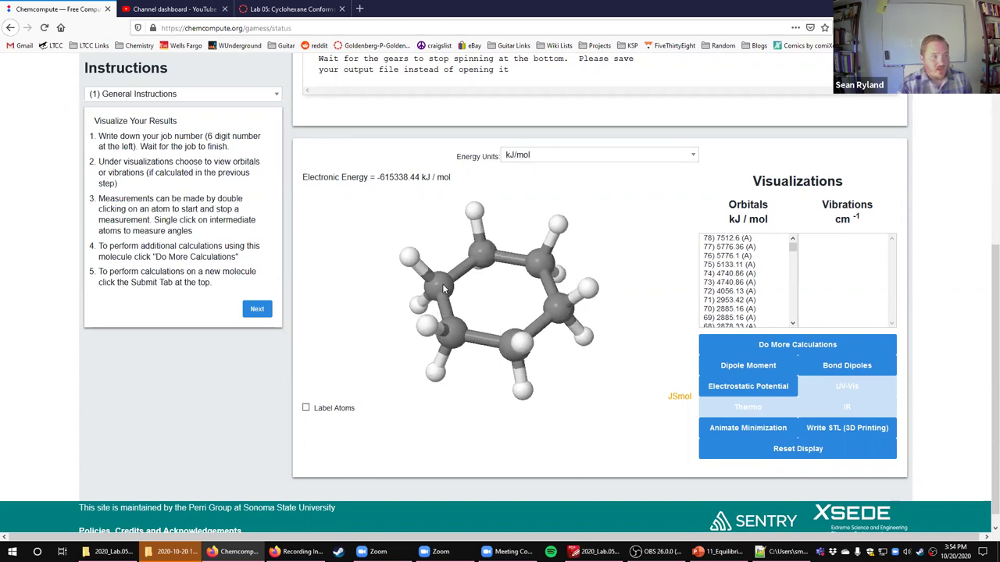
{"action": "left_click_drag", "start_coordinate": [528, 368], "coordinate": [494, 320]}
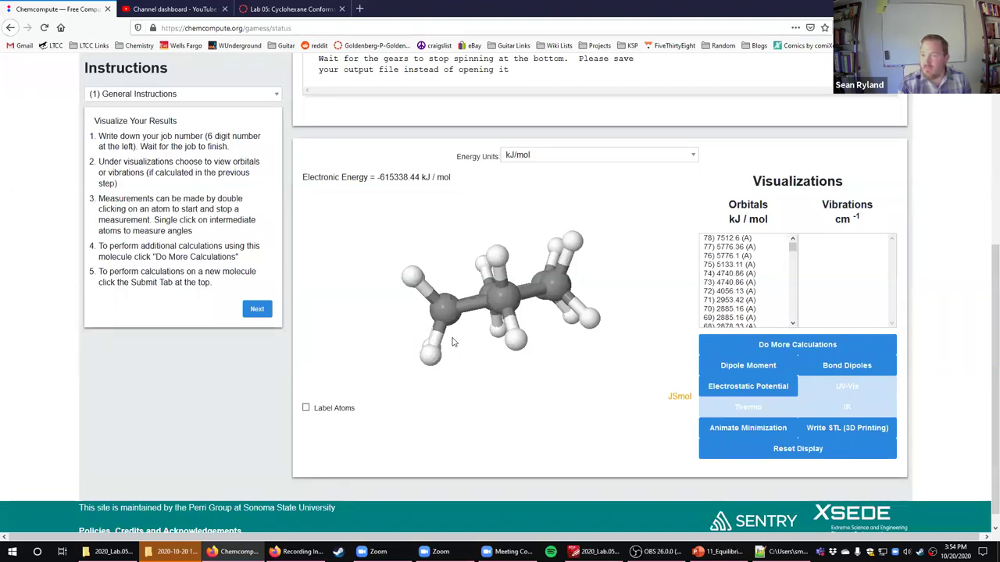
{"action": "left_click_drag", "start_coordinate": [488, 334], "coordinate": [479, 313]}
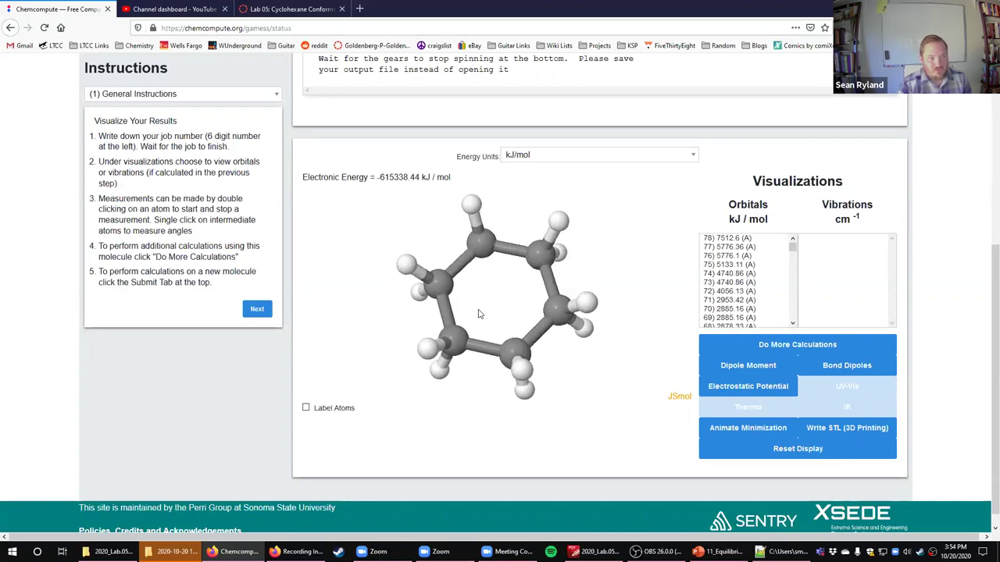
Measure the bond from the left ring carbon to the lower-left carbon (about 0.154 nm), then add the bottom carbon.
{"action": "double_click", "coordinate": [440, 282]}
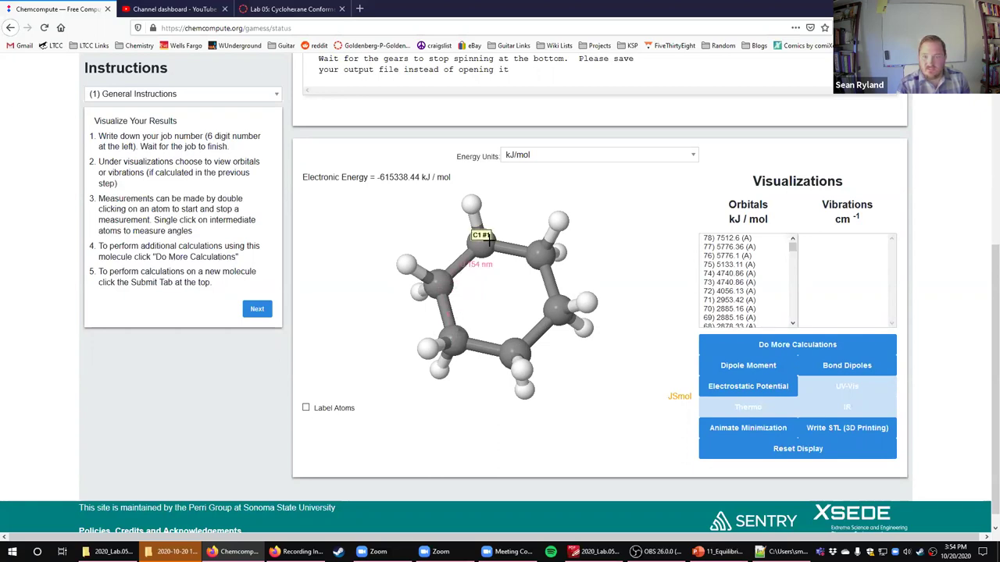
{"action": "left_click", "coordinate": [458, 341]}
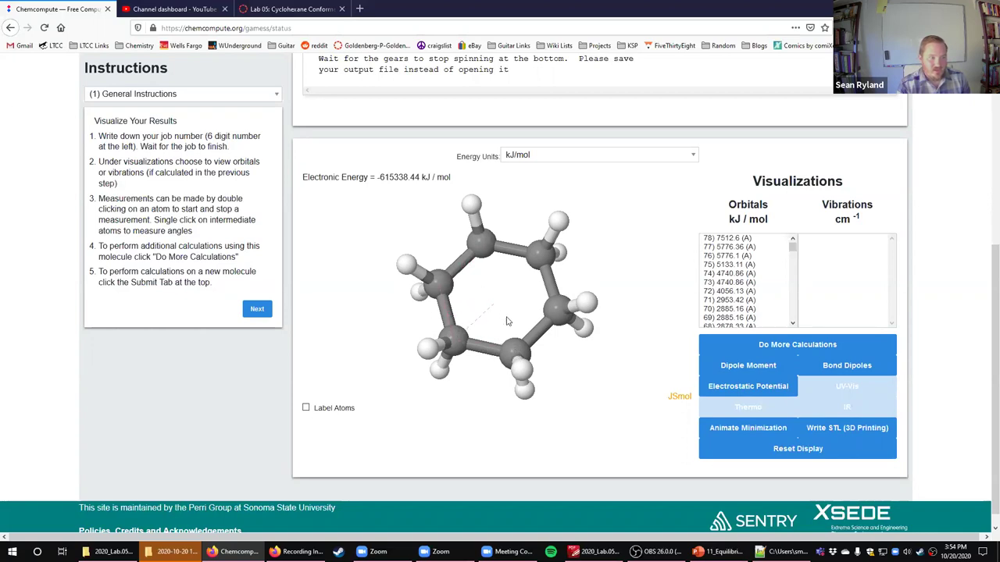
{"action": "left_click", "coordinate": [518, 349]}
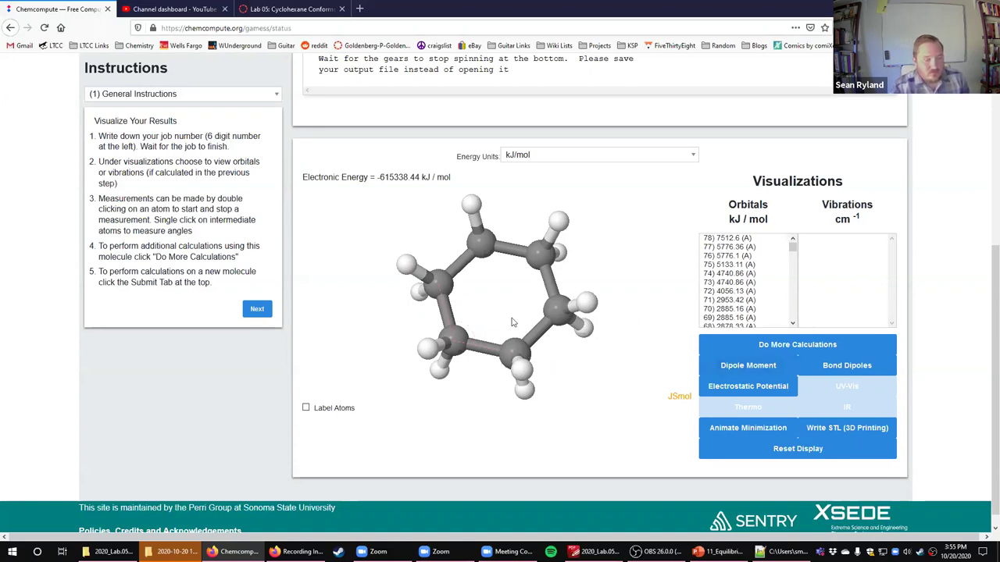
Display molecular orbital 76 and turn the molecule side-on.
{"action": "left_click", "coordinate": [750, 257]}
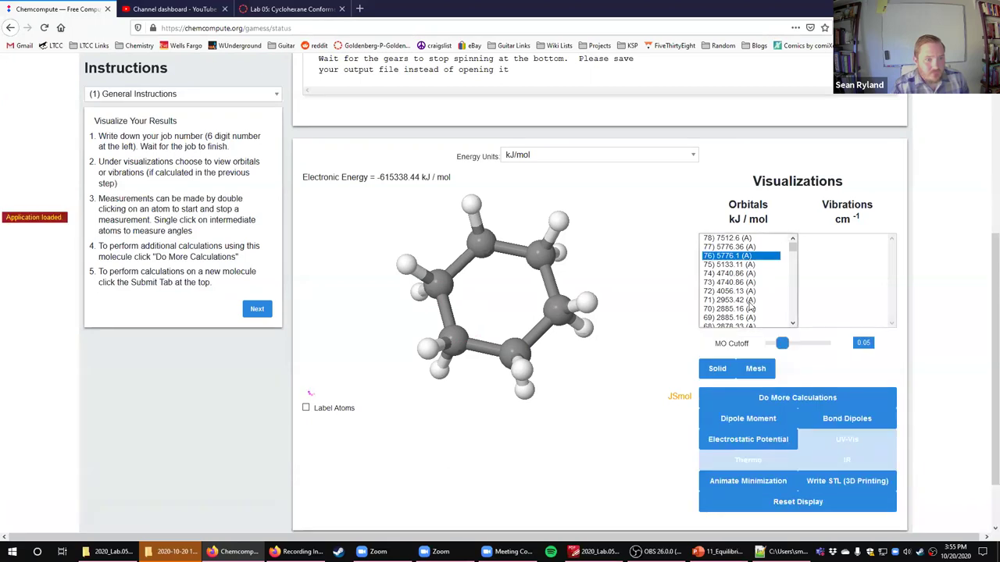
{"action": "scroll", "coordinate": [727, 308], "scroll_direction": "up", "scroll_amount": 3}
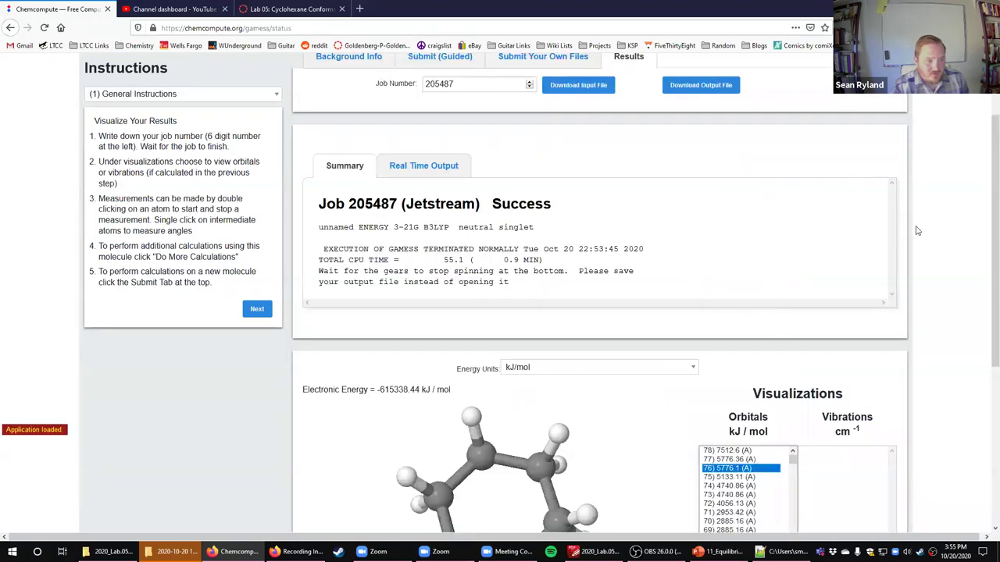
{"action": "scroll", "coordinate": [944, 281], "scroll_direction": "down", "scroll_amount": 2}
{"action": "scroll", "coordinate": [955, 286], "scroll_direction": "down", "scroll_amount": 1}
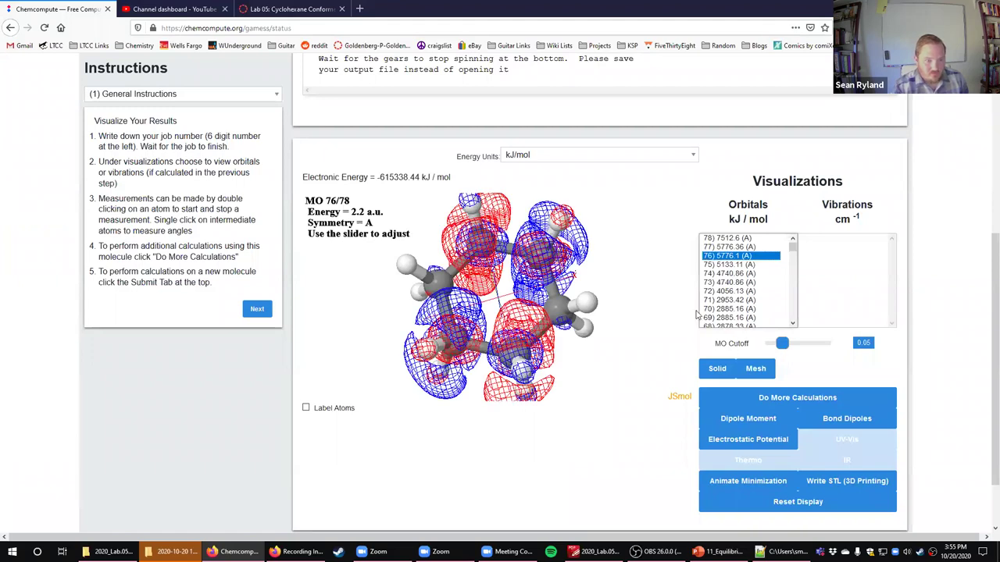
{"action": "left_click_drag", "start_coordinate": [522, 353], "coordinate": [752, 288]}
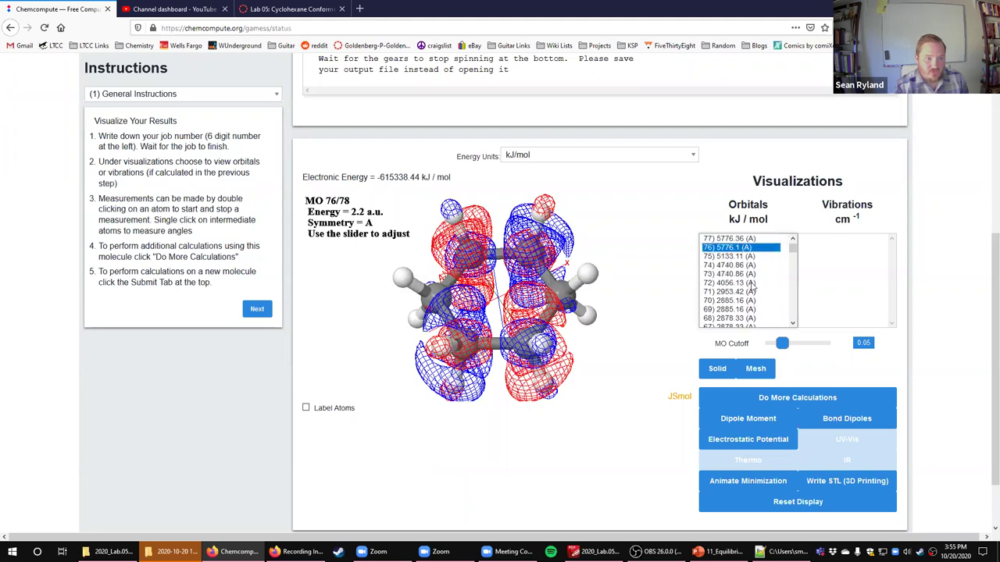
{"action": "scroll", "coordinate": [755, 289], "scroll_direction": "down", "scroll_amount": 10}
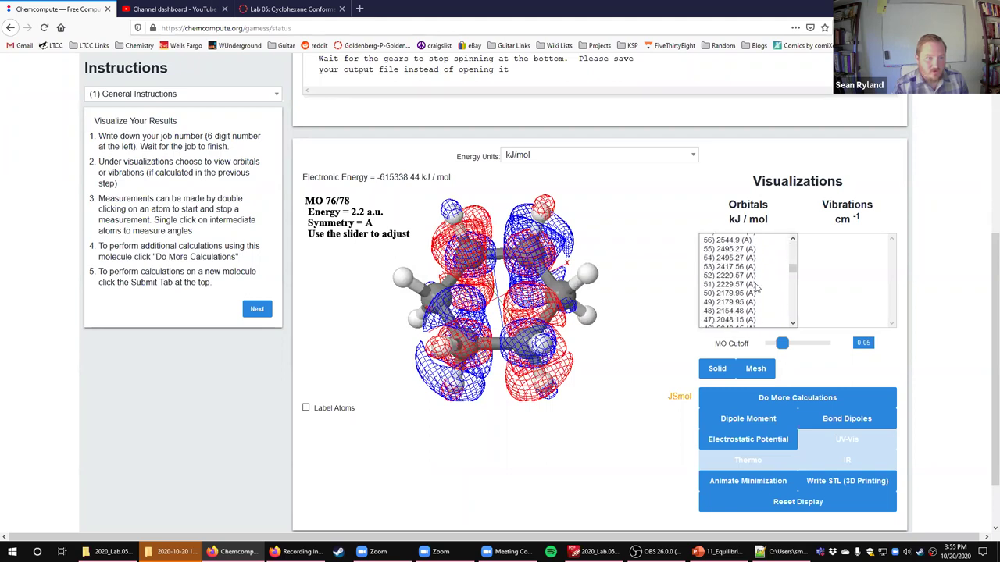
{"action": "scroll", "coordinate": [755, 289], "scroll_direction": "down", "scroll_amount": 6}
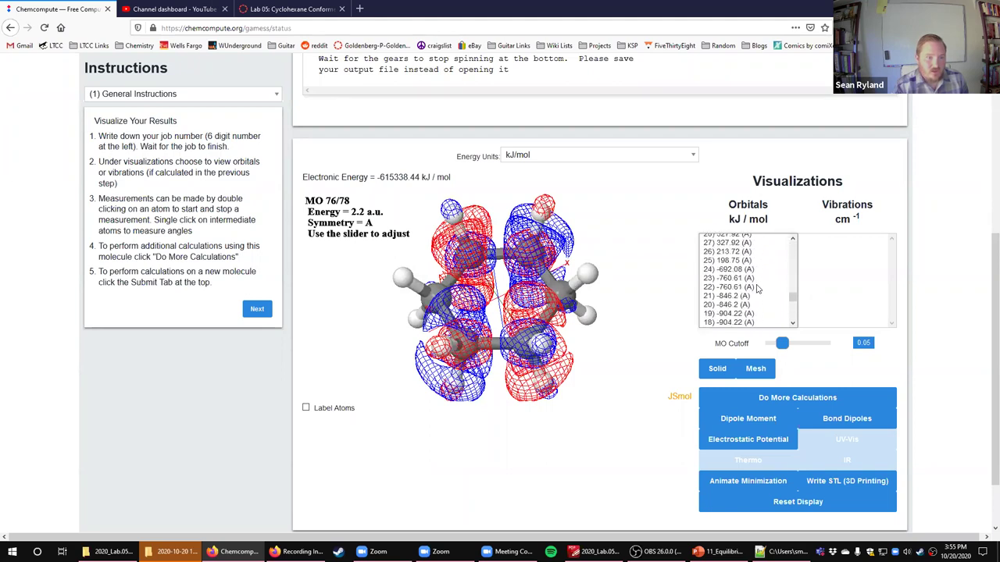
Show molecular orbital 24 and rotate the model to inspect its lobes.
{"action": "left_click", "coordinate": [735, 269]}
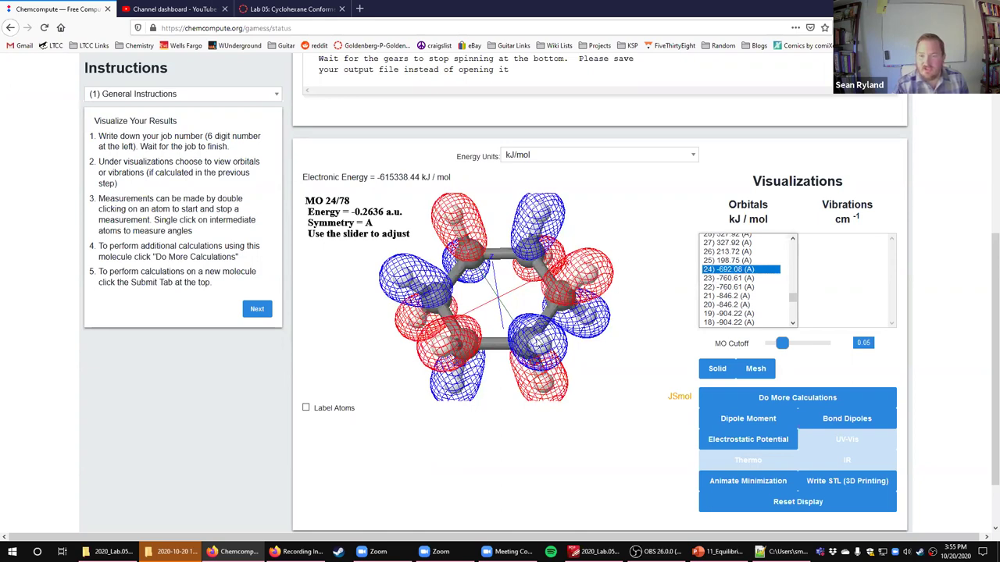
{"action": "left_click_drag", "start_coordinate": [530, 358], "coordinate": [517, 342]}
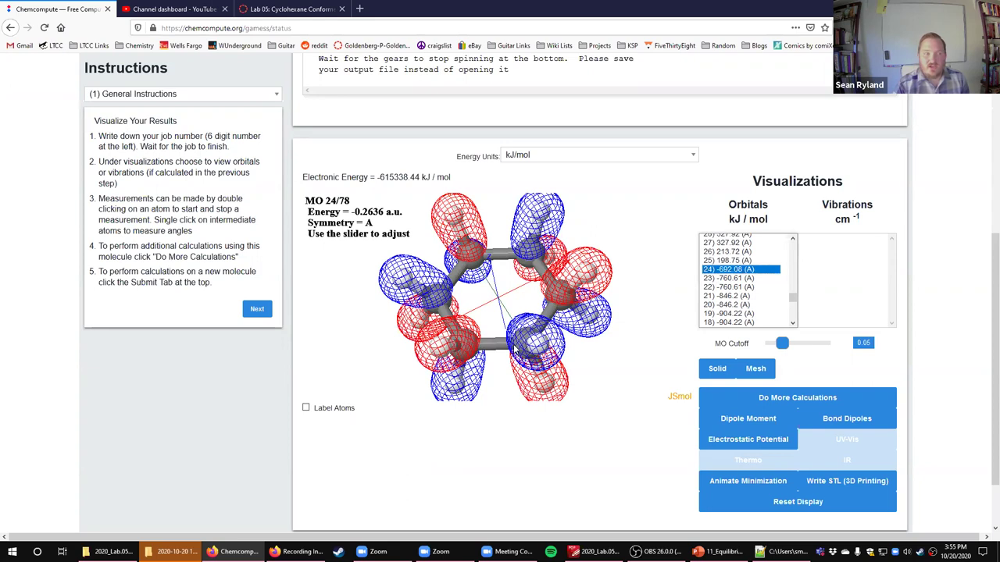
{"action": "left_click_drag", "start_coordinate": [504, 311], "coordinate": [500, 321]}
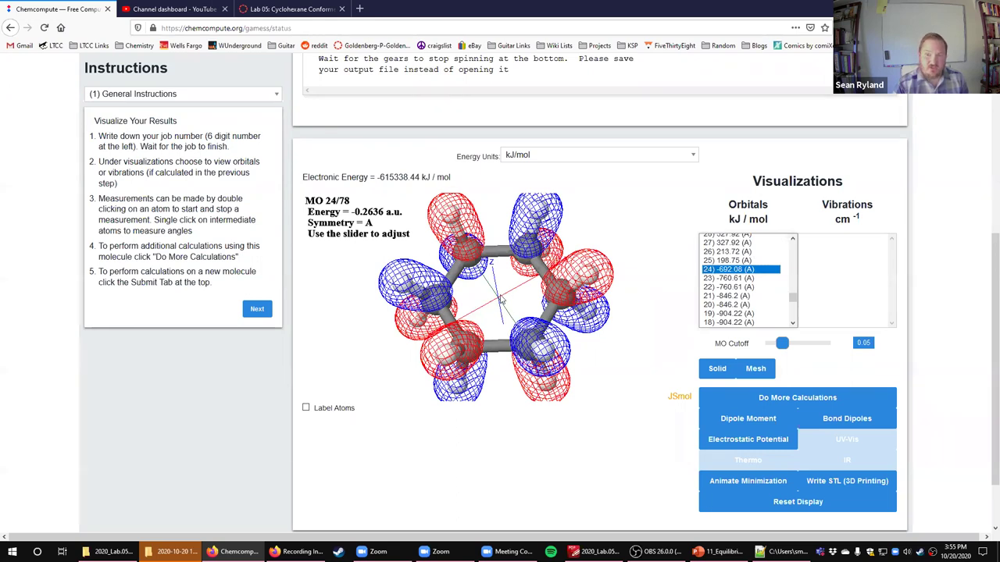
{"action": "left_click_drag", "start_coordinate": [430, 361], "coordinate": [539, 373]}
{"action": "left_click_drag", "start_coordinate": [593, 349], "coordinate": [571, 362]}
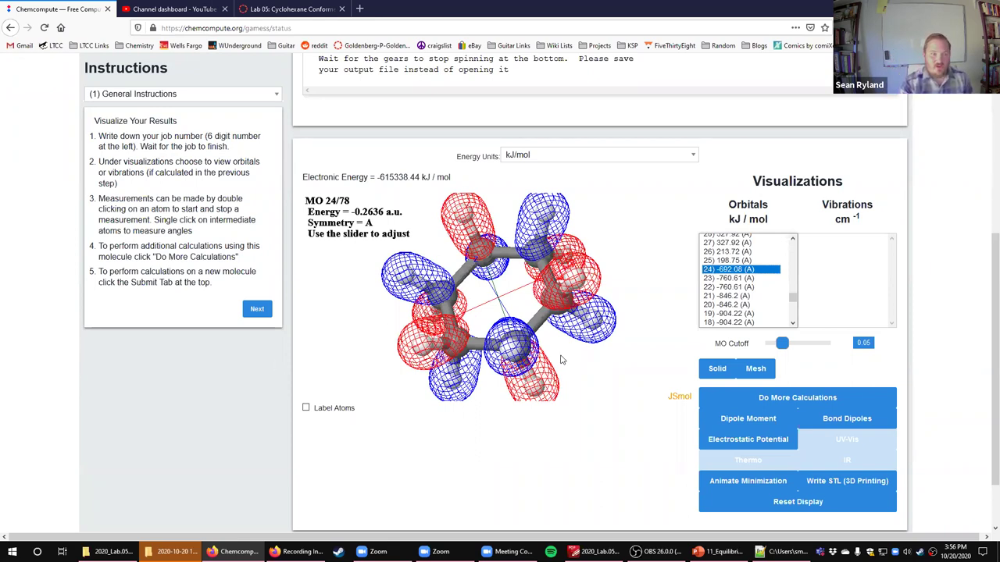
{"action": "left_click_drag", "start_coordinate": [467, 361], "coordinate": [518, 325]}
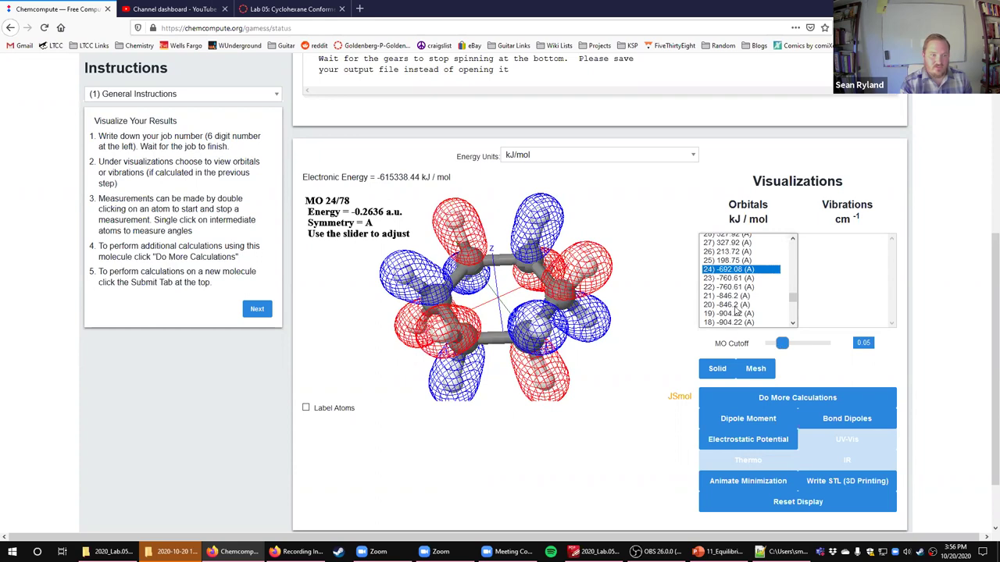
Switch to orbital 25, then reset the display to the plain ball-and-stick model.
{"action": "left_click", "coordinate": [743, 261]}
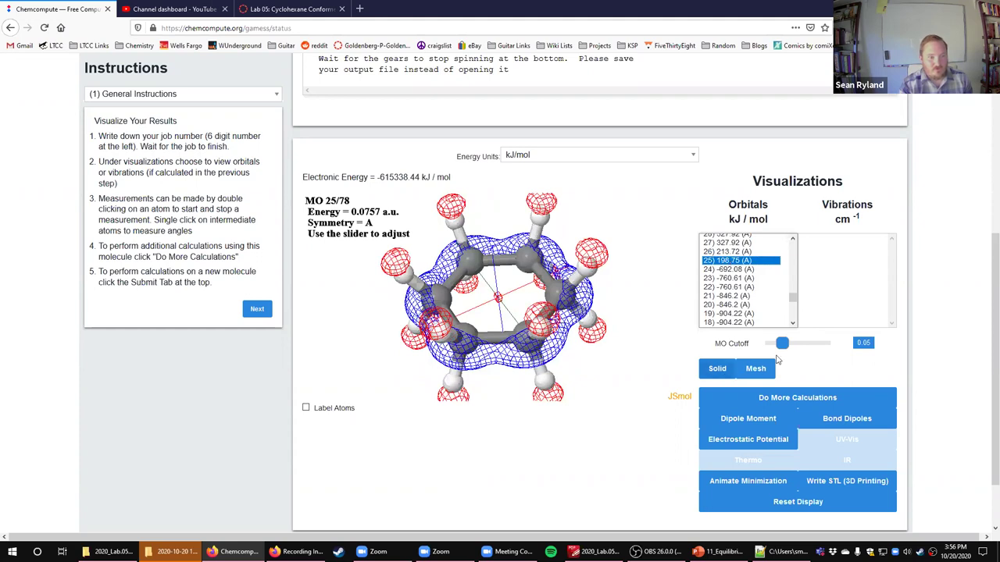
{"action": "scroll", "coordinate": [751, 297], "scroll_direction": "up", "scroll_amount": 15}
{"action": "scroll", "coordinate": [751, 297], "scroll_direction": "up", "scroll_amount": 1}
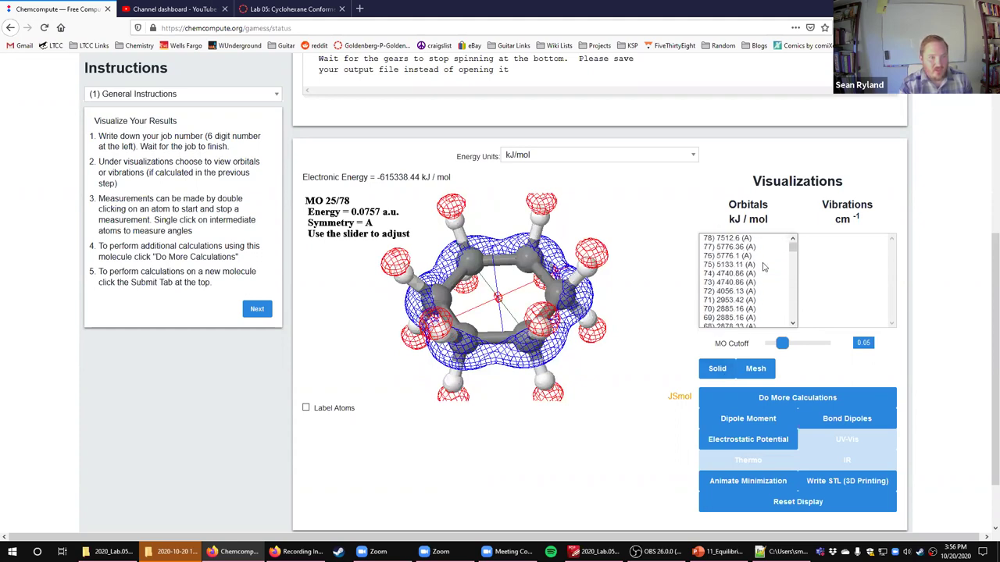
{"action": "scroll", "coordinate": [754, 266], "scroll_direction": "down", "scroll_amount": 20}
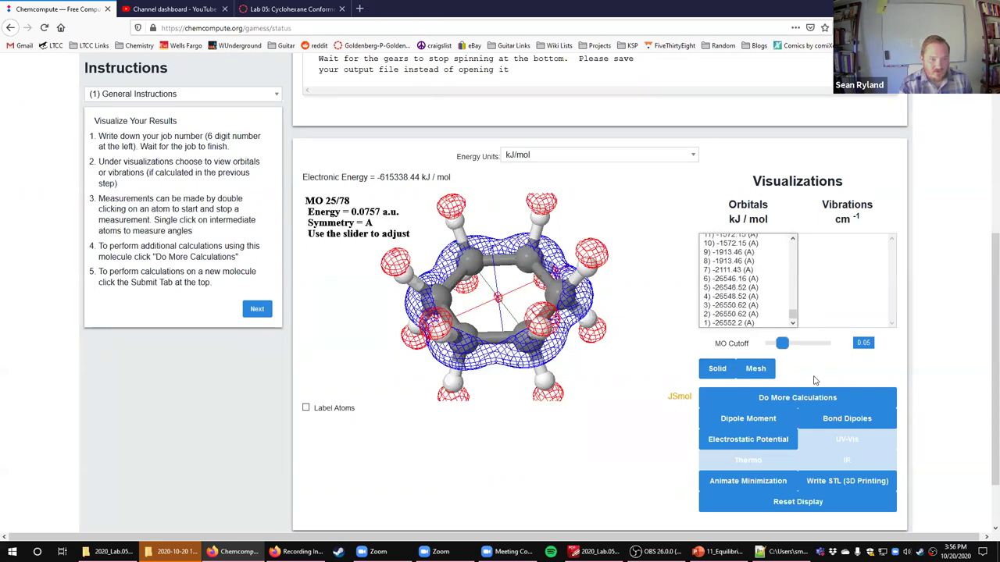
{"action": "left_click", "coordinate": [820, 504]}
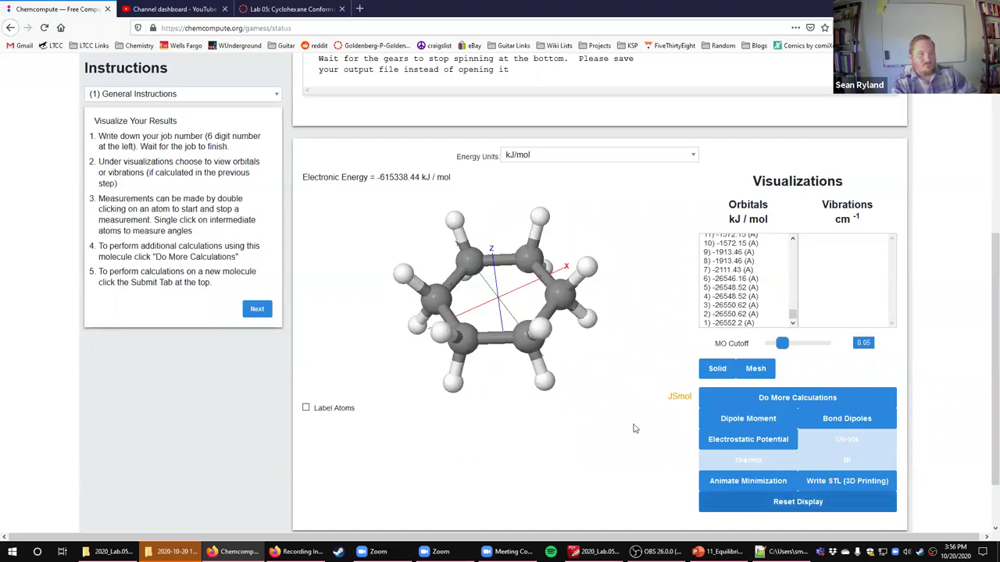
{"action": "mouse_move", "coordinate": [718, 551]}
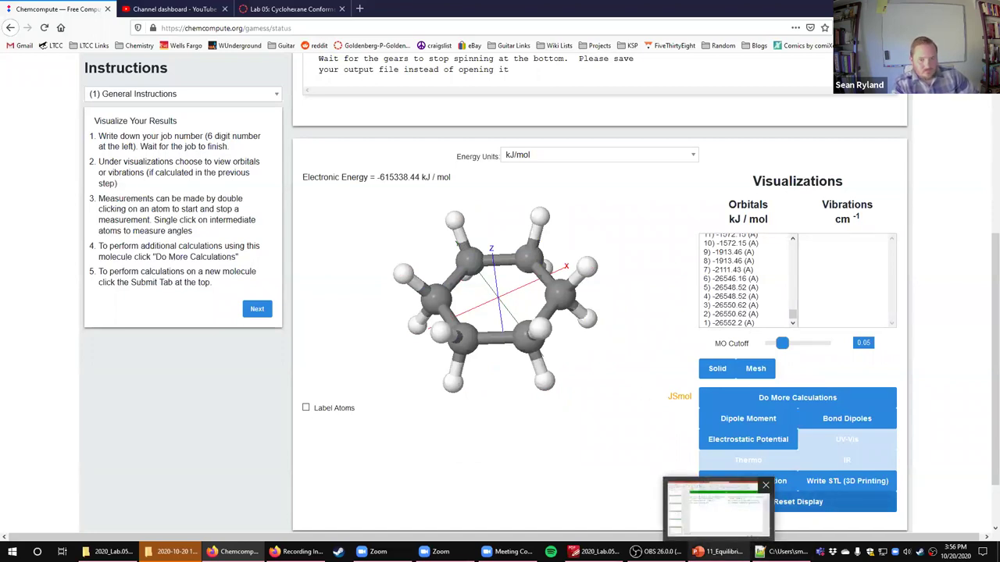
{"action": "left_click", "coordinate": [608, 539]}
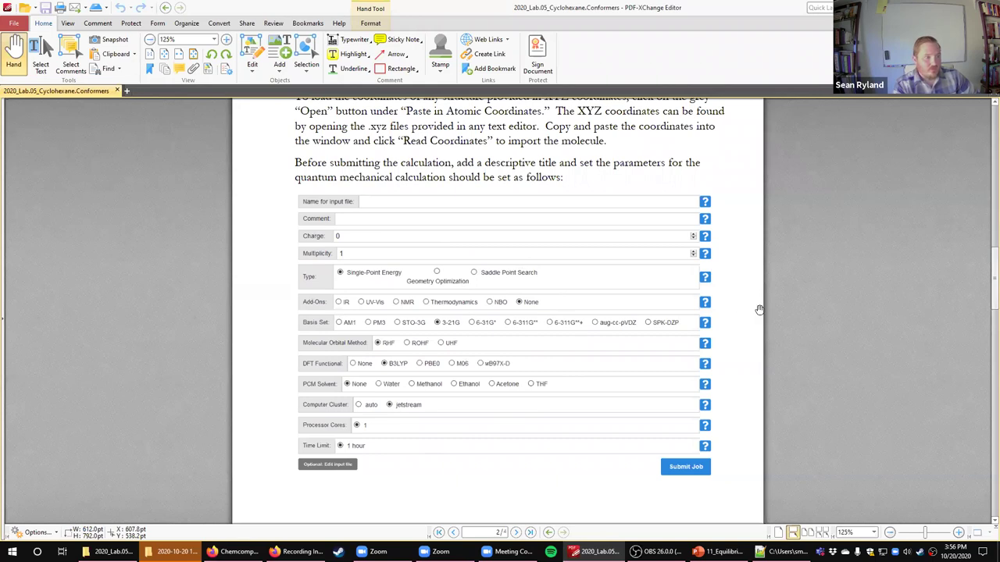
{"action": "scroll", "coordinate": [762, 322], "scroll_direction": "up", "scroll_amount": 1}
{"action": "scroll", "coordinate": [762, 323], "scroll_direction": "up", "scroll_amount": 1}
{"action": "scroll", "coordinate": [759, 322], "scroll_direction": "down", "scroll_amount": 8}
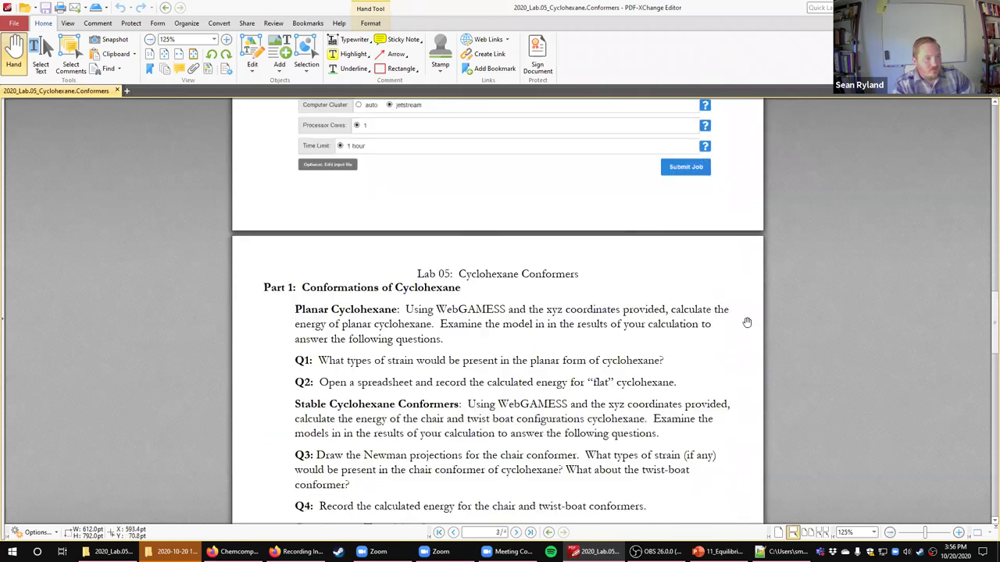
{"action": "scroll", "coordinate": [746, 323], "scroll_direction": "down", "scroll_amount": 2}
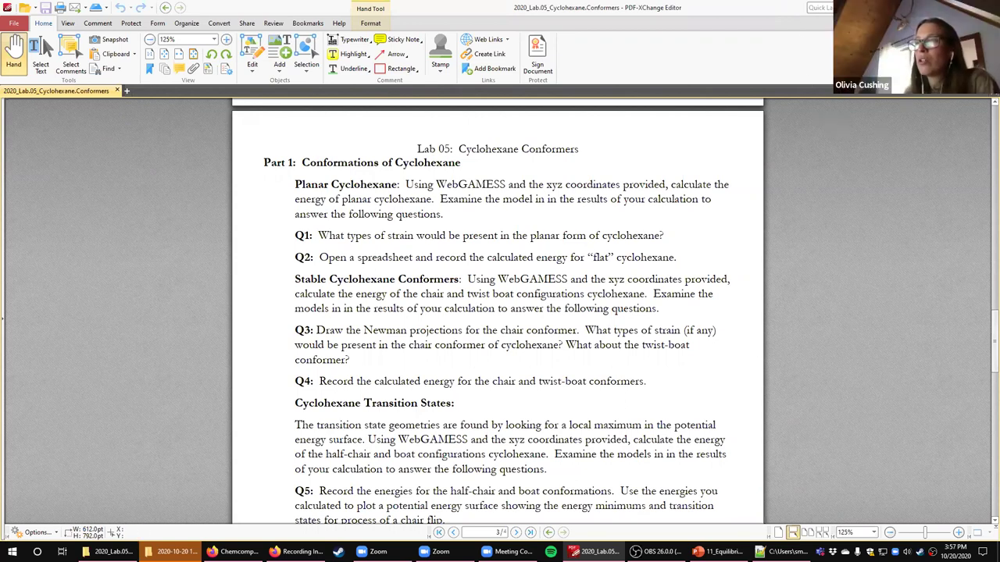
{"action": "key", "text": "alt+Tab"}
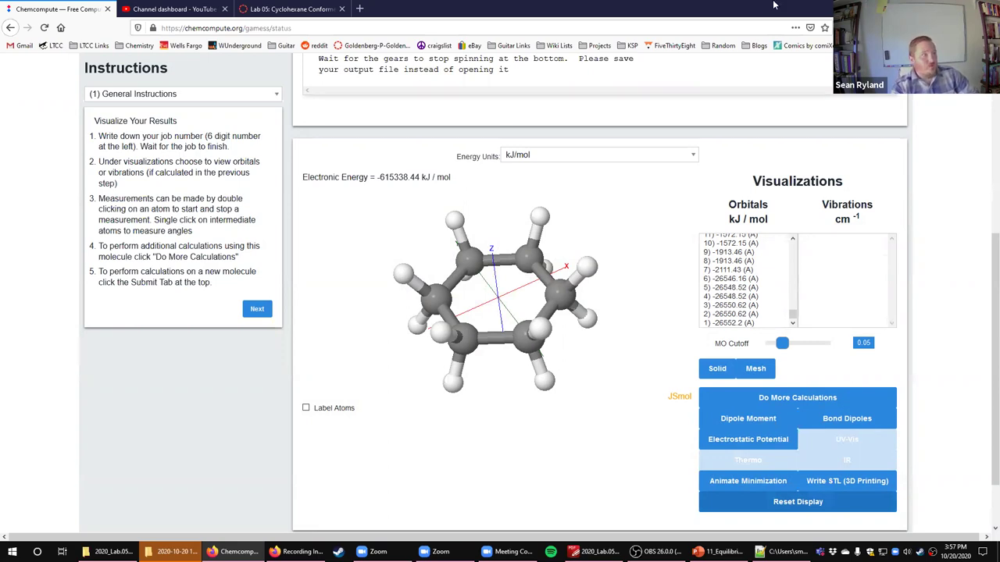
On the Lab 05 assignment page, open 01_cyclohexane_flat.xyz and bring up its program choices.
{"action": "left_click", "coordinate": [289, 9]}
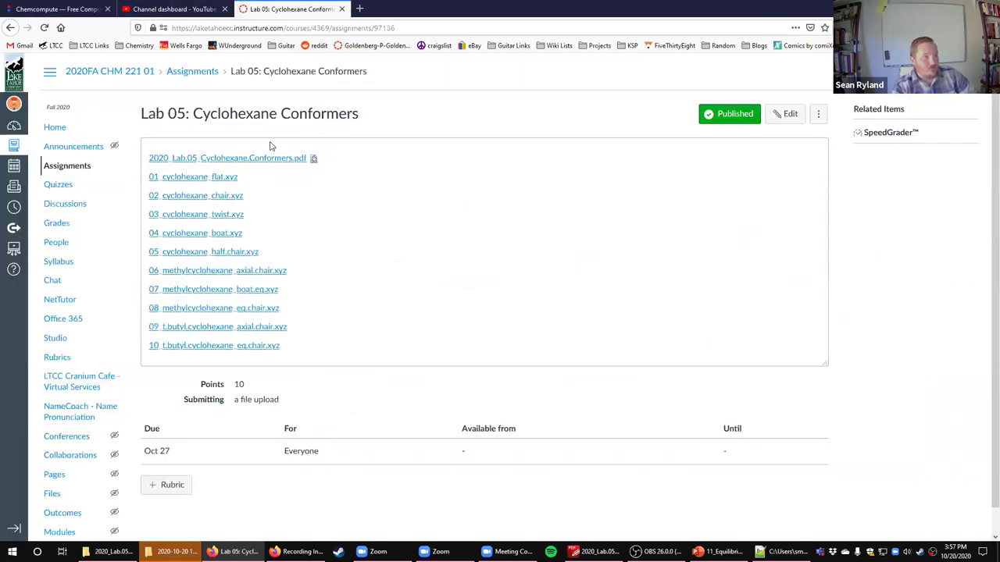
{"action": "left_click", "coordinate": [215, 180]}
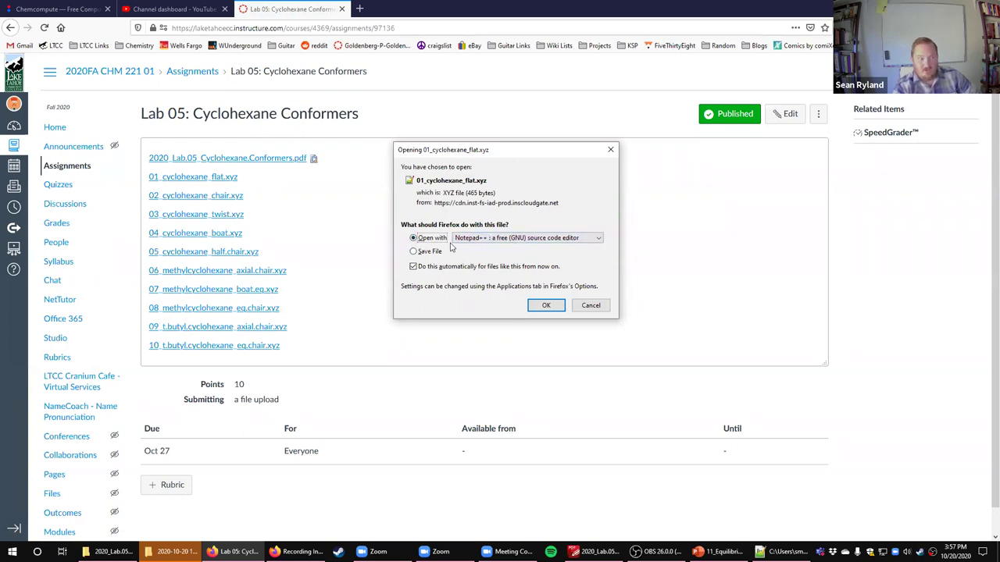
{"action": "left_click", "coordinate": [505, 239]}
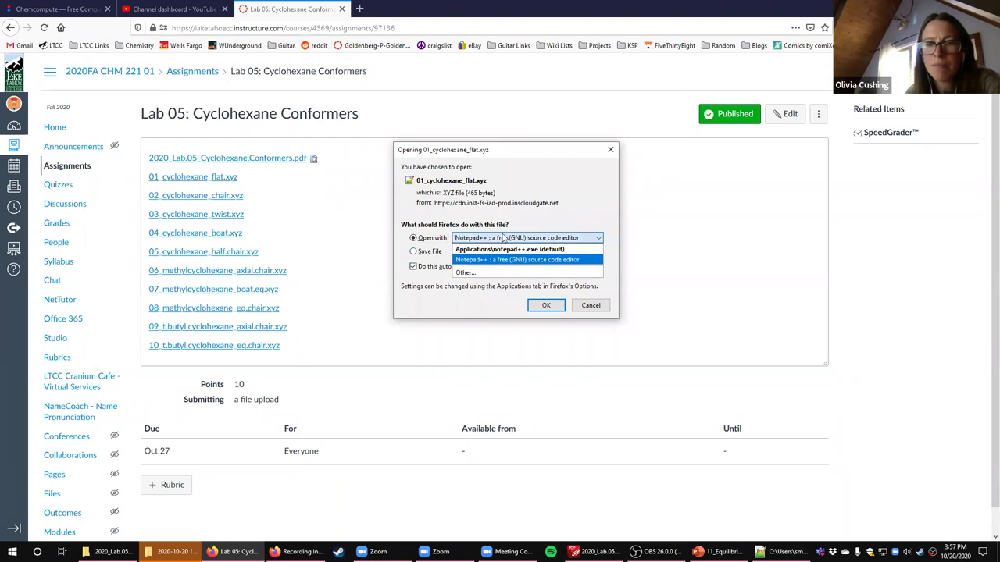
{"action": "left_click", "coordinate": [508, 238]}
{"action": "left_click", "coordinate": [506, 238]}
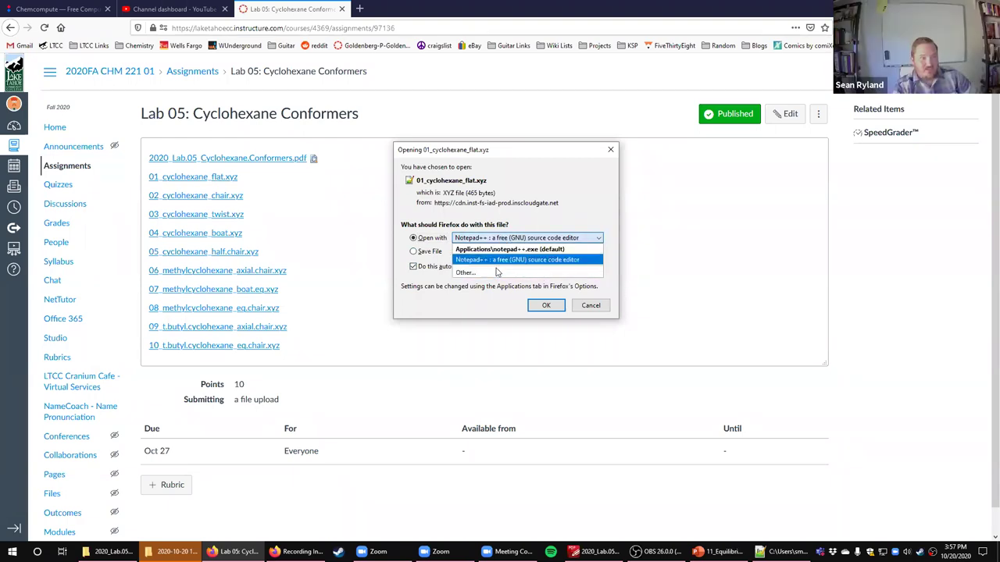
Open the flat cyclohexane coordinates in Notepad, then close Notepad.
{"action": "left_click", "coordinate": [494, 273]}
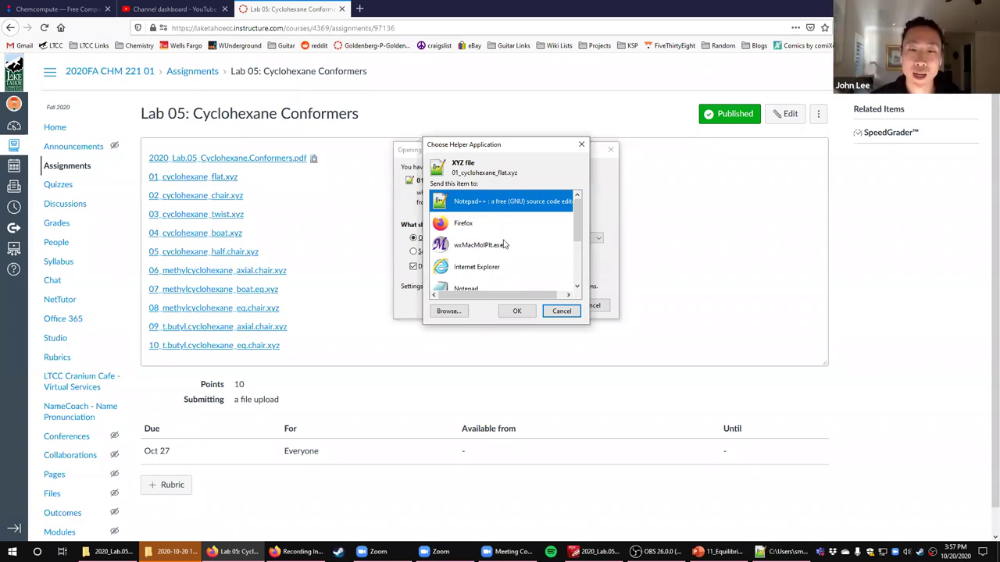
{"action": "scroll", "coordinate": [497, 245], "scroll_direction": "down", "scroll_amount": 2}
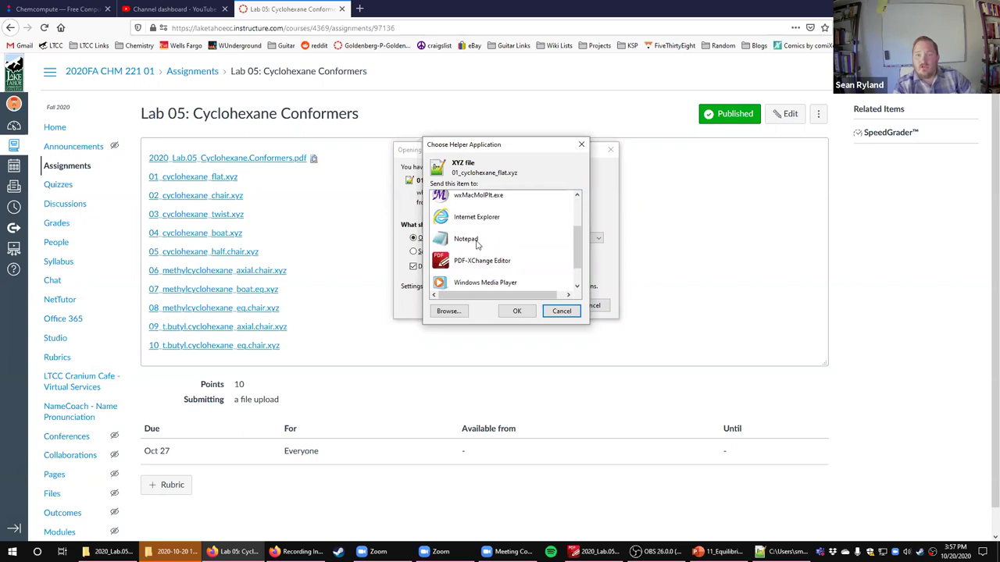
{"action": "left_click", "coordinate": [478, 242]}
{"action": "left_click", "coordinate": [531, 311]}
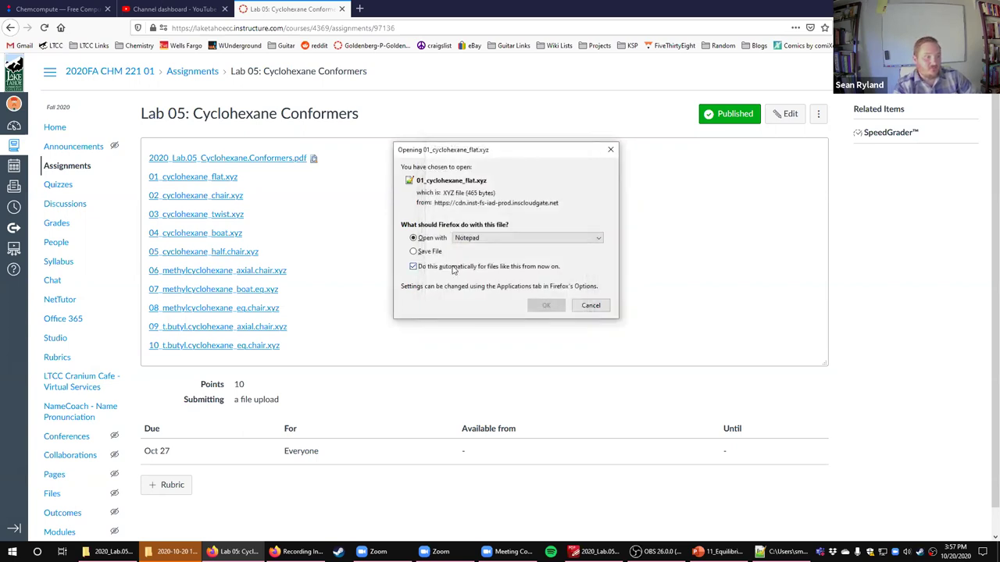
{"action": "left_click", "coordinate": [546, 294]}
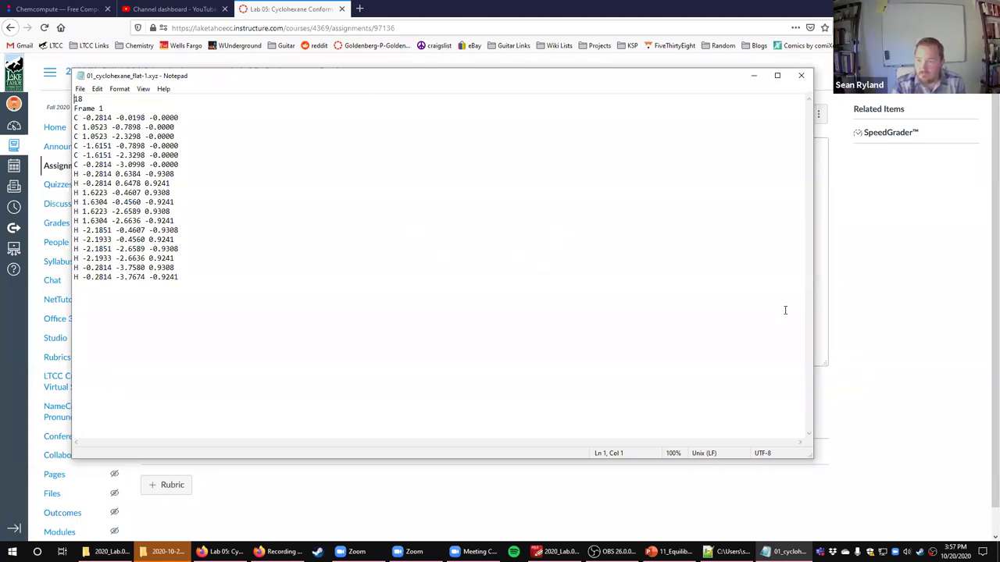
{"action": "left_click", "coordinate": [801, 75]}
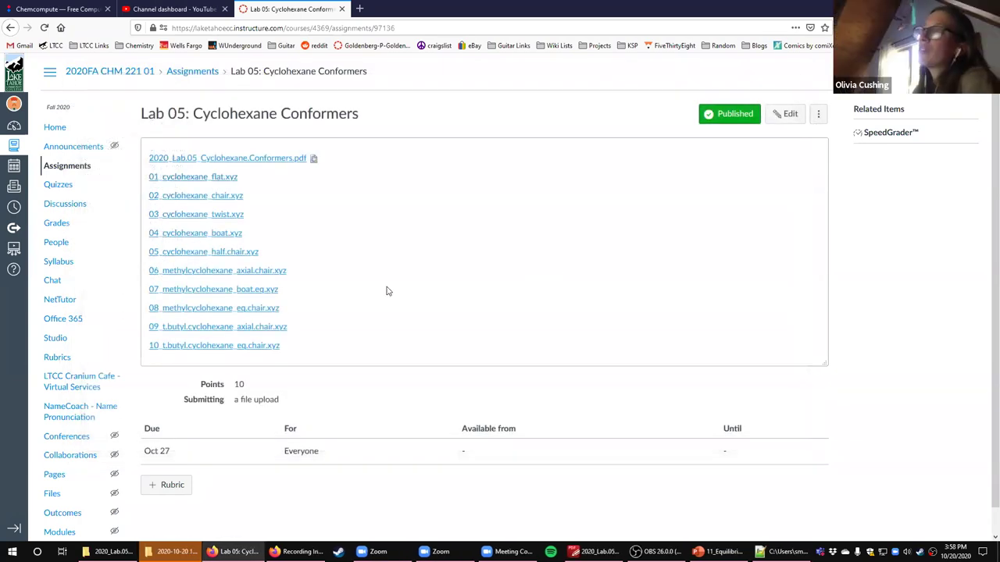